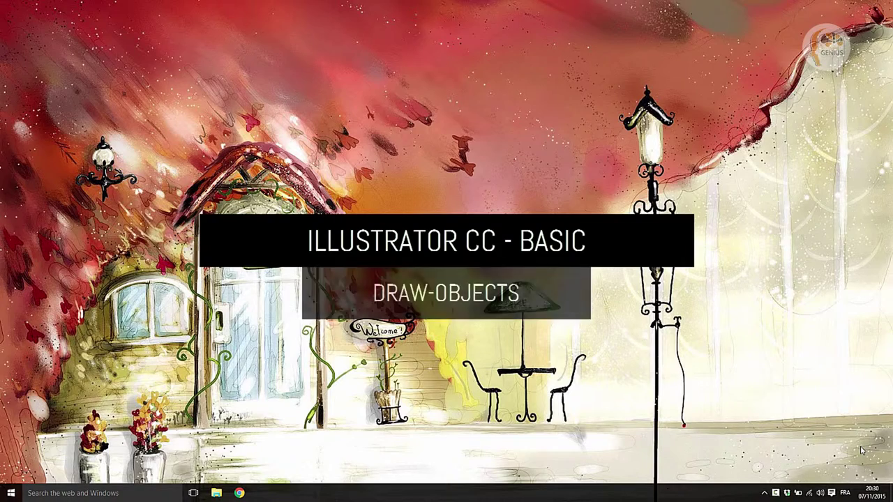
- Start Adobe Illustrator and create a new A4 print document, 210 × 297 mm, with one portrait artboard
{"action": "left_click", "coordinate": [11, 492]}
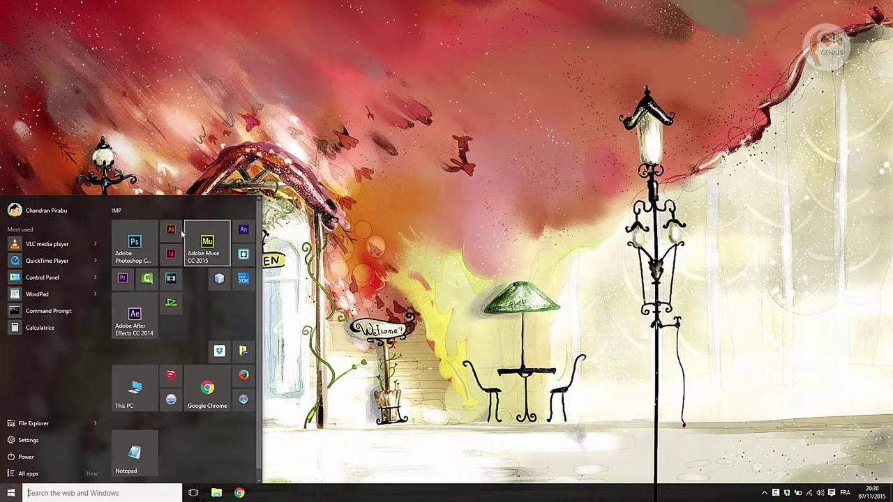
{"action": "left_click", "coordinate": [180, 231]}
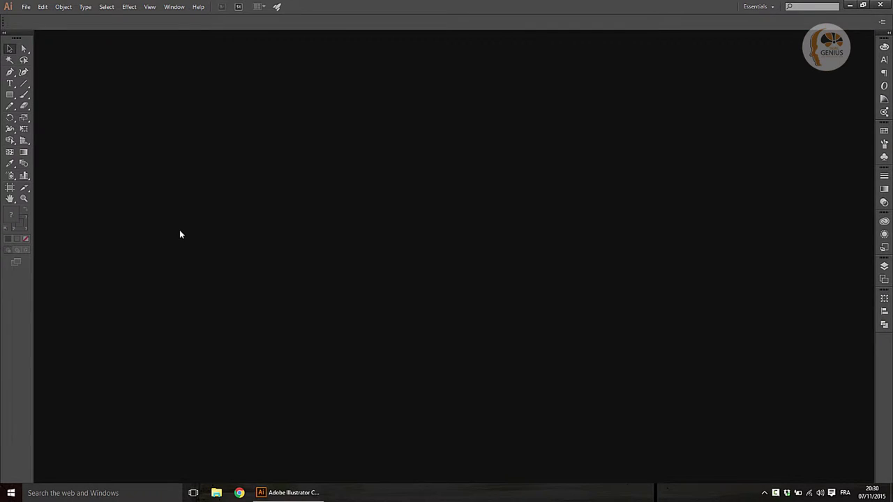
{"action": "key", "text": "ctrl+n"}
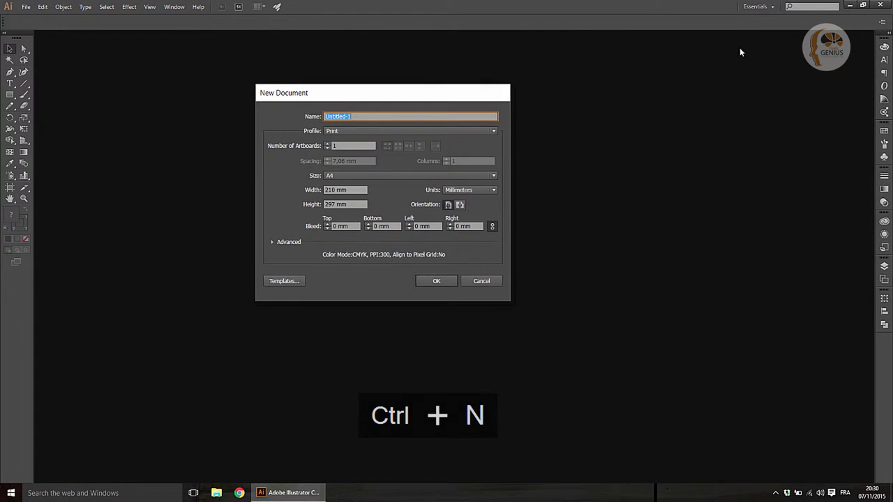
{"action": "left_click", "coordinate": [444, 281]}
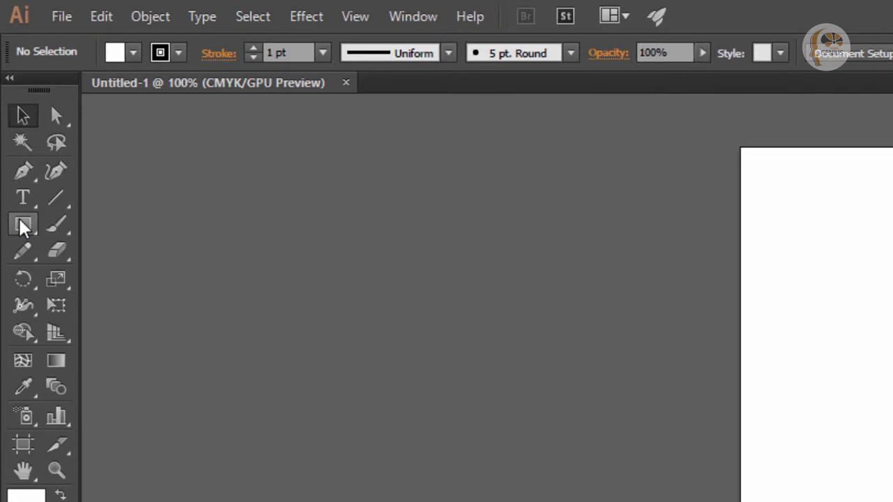
- Draw a wide rectangle near the top of the artboard and a square of about 41 mm to its right
{"action": "left_click", "coordinate": [20, 223]}
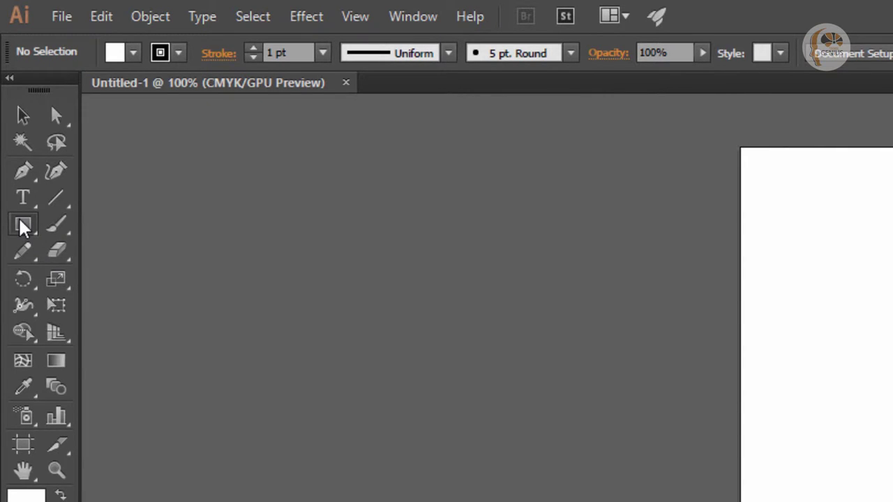
{"action": "left_click", "coordinate": [21, 224]}
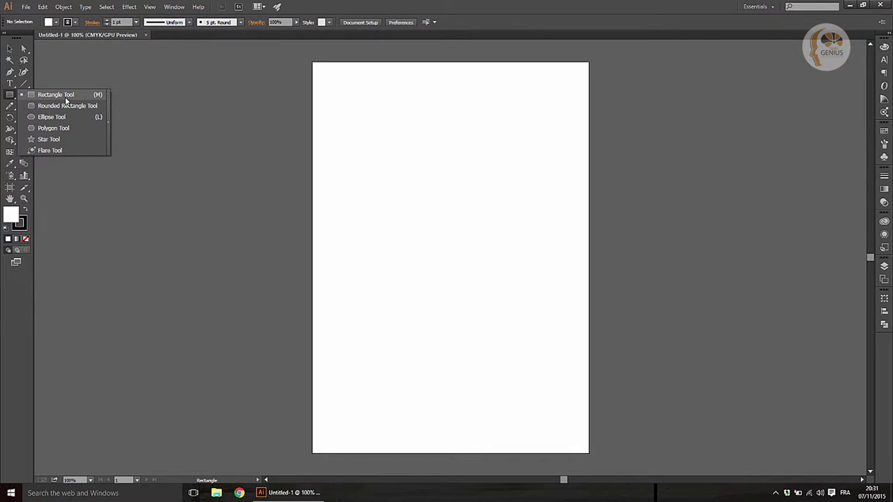
{"action": "left_click", "coordinate": [66, 98]}
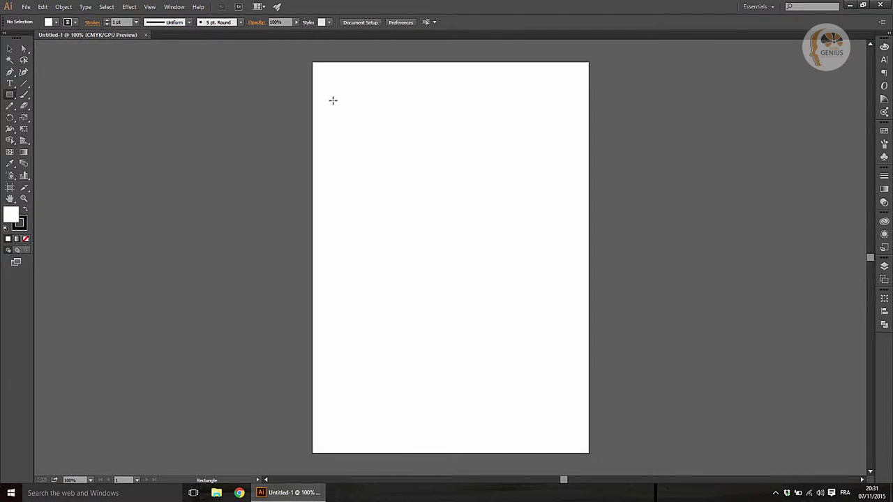
{"action": "left_click_drag", "start_coordinate": [333, 101], "coordinate": [442, 153]}
{"action": "left_click_drag", "start_coordinate": [472, 97], "coordinate": [527, 151]}
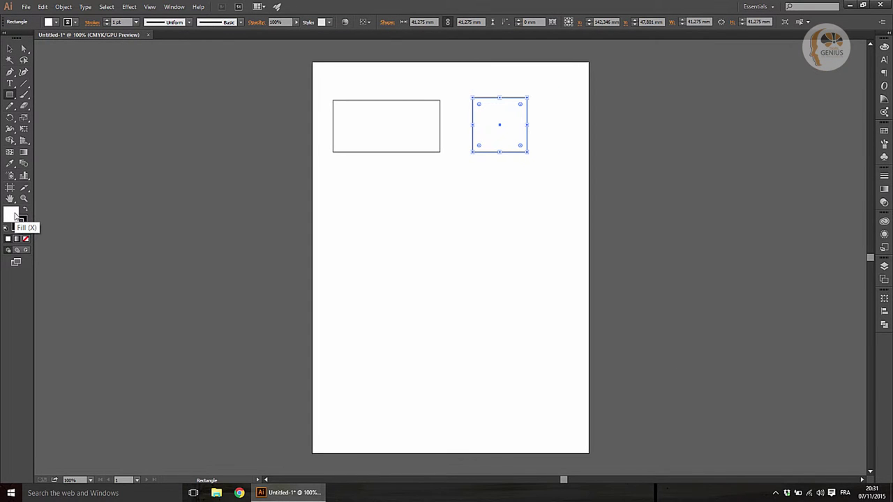
- Fill the selected square with the blue colour #078CD6
{"action": "double_click", "coordinate": [11, 215]}
{"action": "left_click_drag", "start_coordinate": [607, 149], "coordinate": [436, 185]}
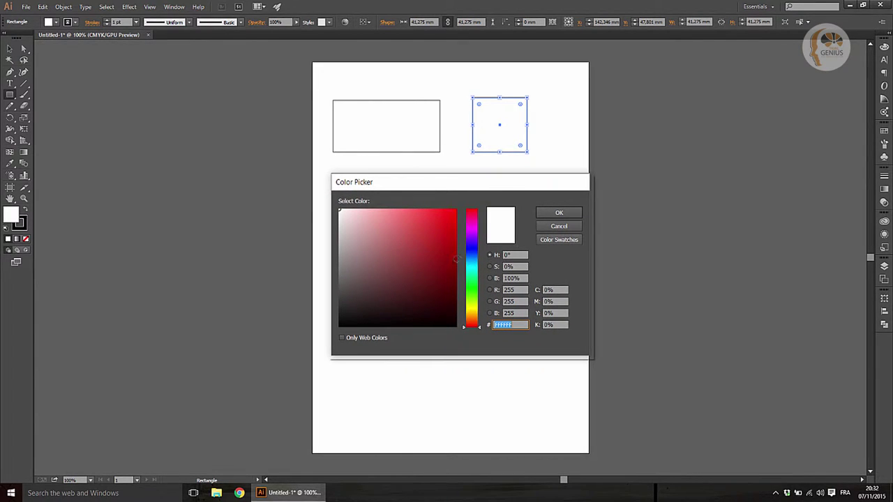
{"action": "left_click", "coordinate": [472, 260]}
{"action": "left_click", "coordinate": [450, 231]}
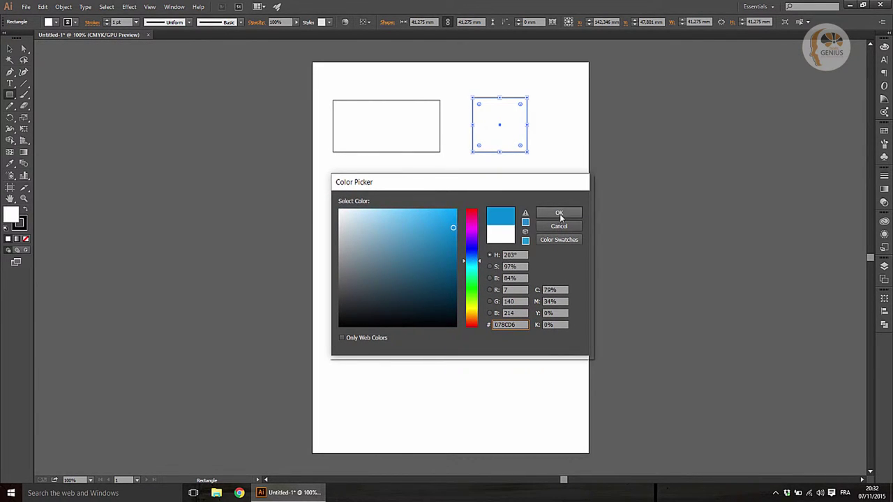
{"action": "left_click", "coordinate": [559, 213]}
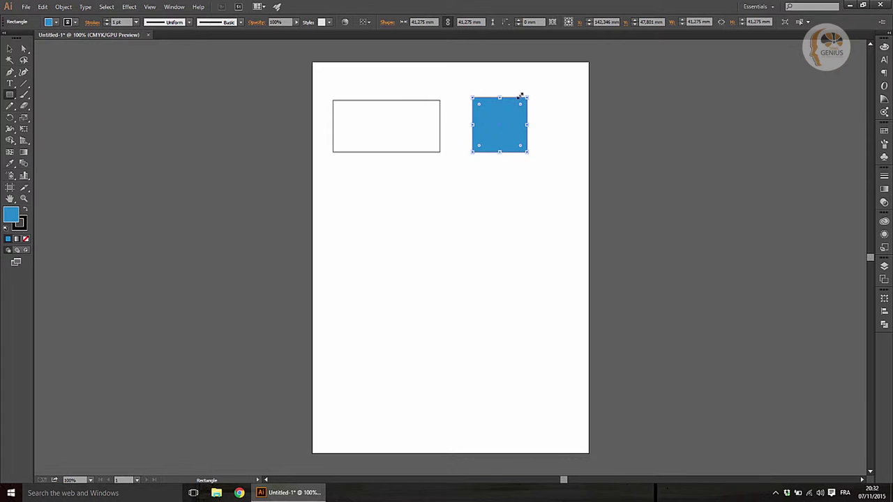
- Set the blue square's stroke weight to 9 pt
{"action": "key", "text": "ctrl+KP_Add"}
{"action": "key", "text": "ctrl+KP_Add"}
{"action": "key", "text": "ctrl+KP_Add"}
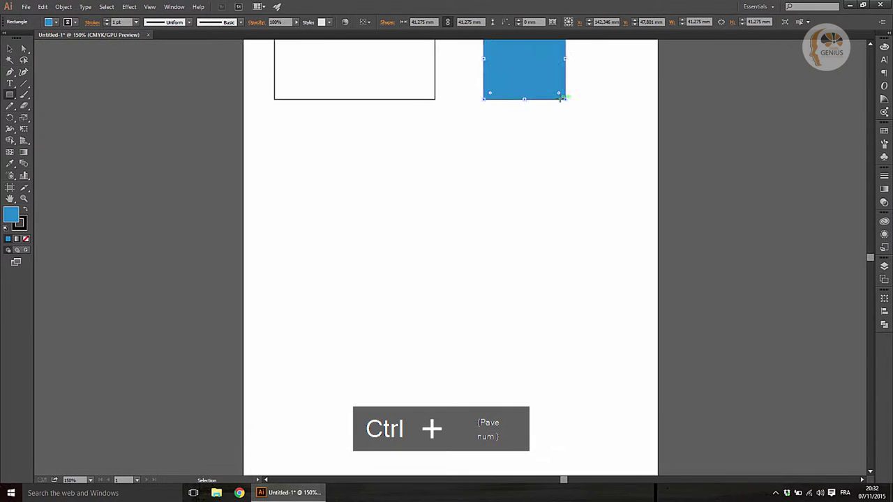
{"action": "left_click_drag", "start_coordinate": [536, 143], "coordinate": [449, 369]}
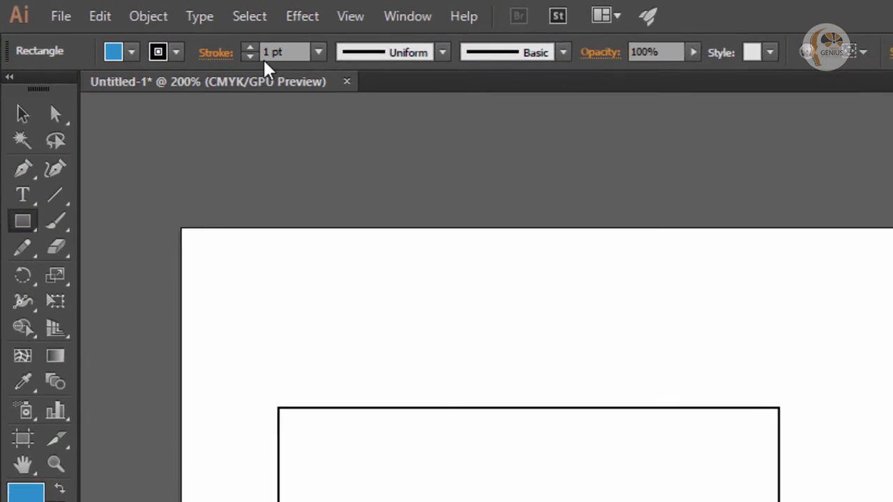
{"action": "left_click", "coordinate": [319, 55]}
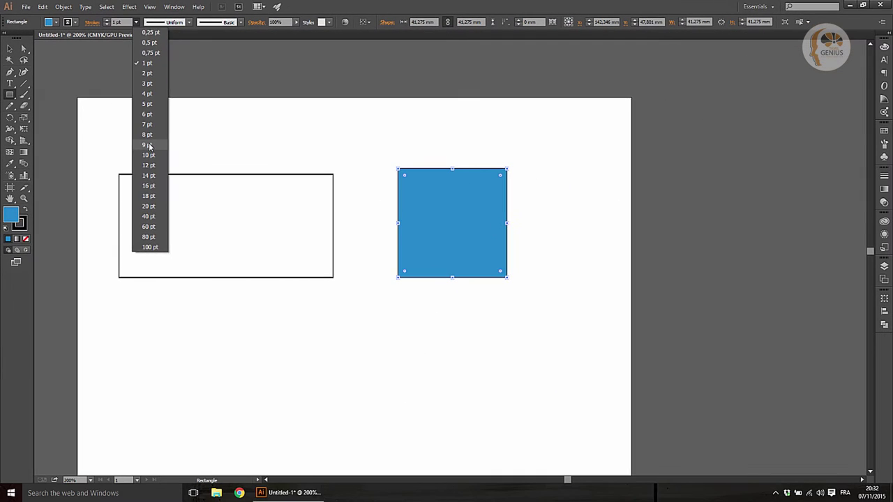
{"action": "left_click", "coordinate": [241, 238]}
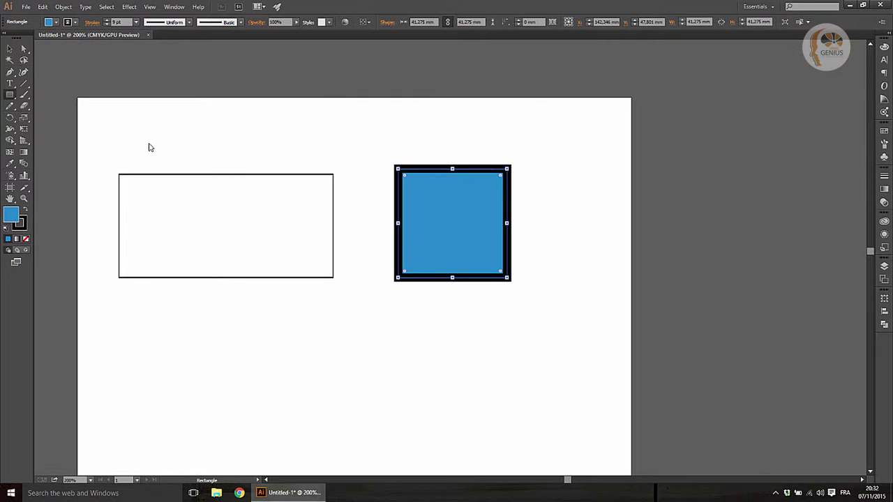
- Draw a rounded rectangle about 75 × 34 mm below the white rectangle and deselect it
{"action": "left_click", "coordinate": [9, 94]}
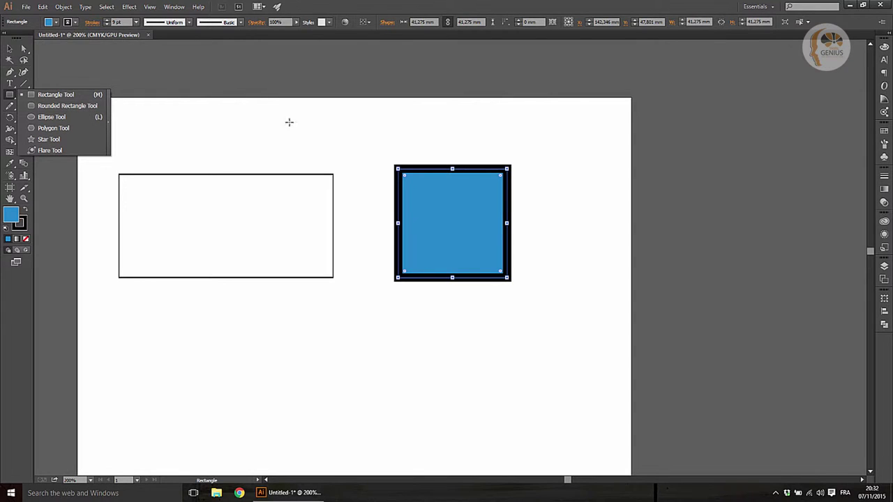
{"action": "left_click", "coordinate": [35, 107]}
{"action": "left_click_drag", "start_coordinate": [178, 315], "coordinate": [375, 403]}
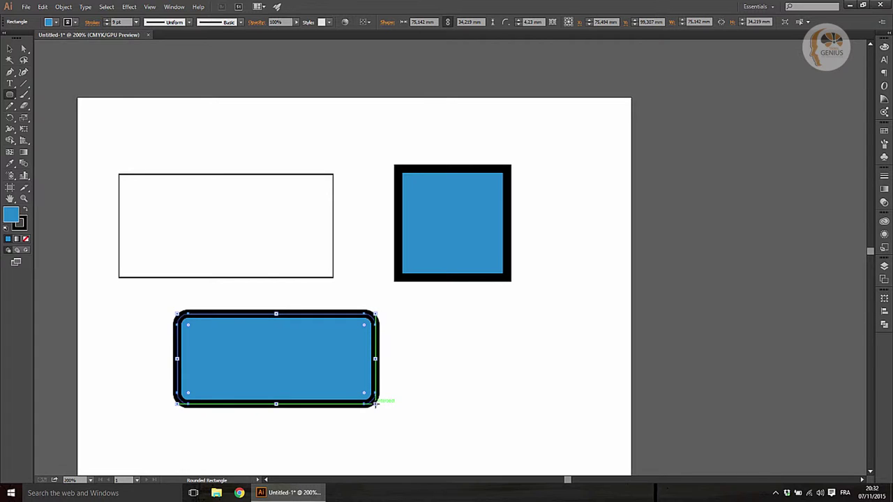
{"action": "key", "text": "ctrl+shift+a"}
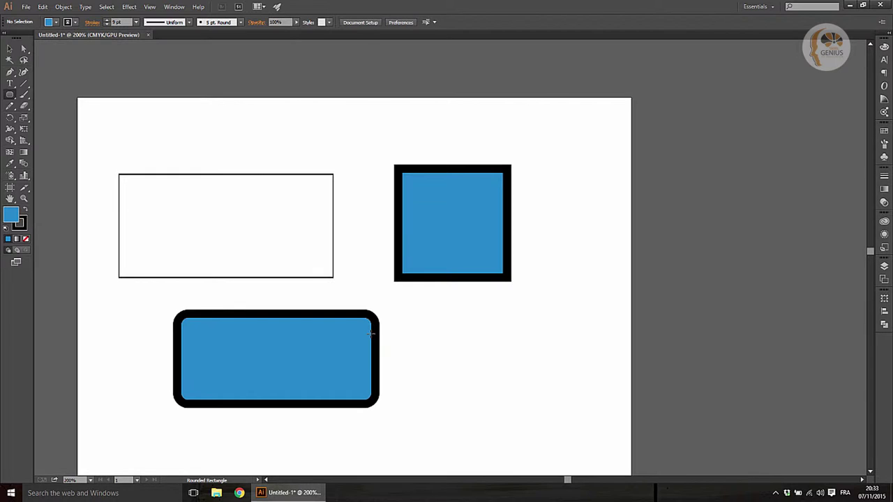
- Select the blue square and round all its corners freehand to a radius of about 5 mm
{"action": "left_click", "coordinate": [10, 50]}
{"action": "left_click", "coordinate": [452, 176]}
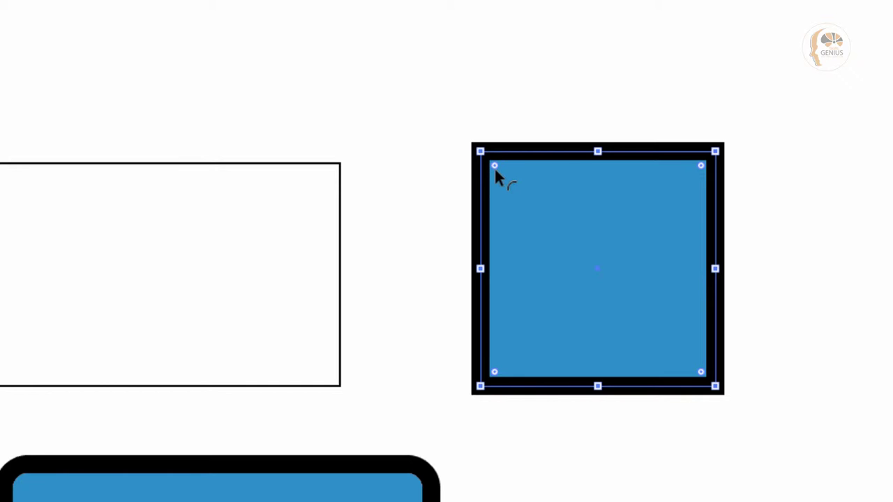
{"action": "left_click_drag", "start_coordinate": [495, 169], "coordinate": [508, 180]}
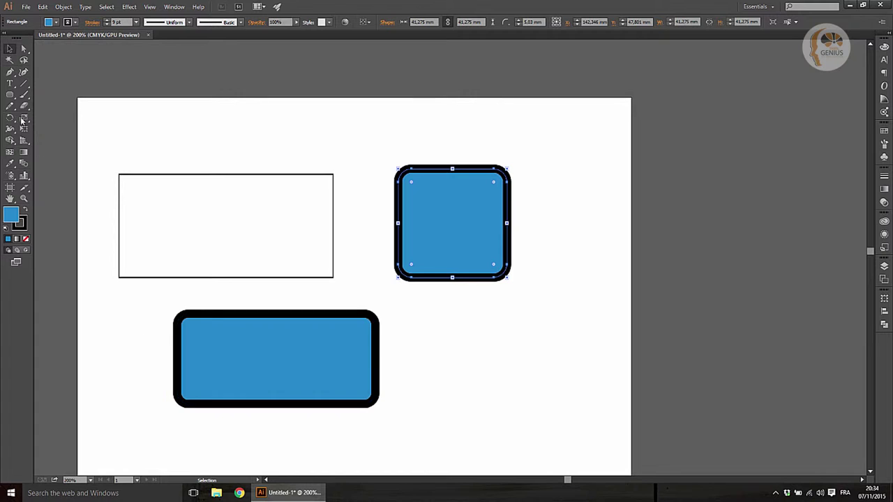
- Create a 50 × 50 mm square with the Rectangle tool by exact dimensions, right of the rounded rectangle
{"action": "left_click", "coordinate": [15, 97]}
{"action": "left_click_drag", "start_coordinate": [15, 96], "coordinate": [47, 90]}
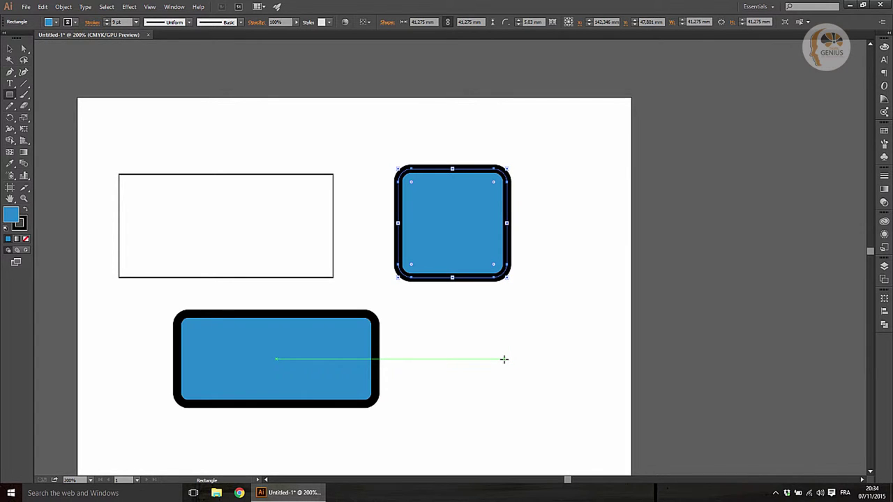
{"action": "left_click", "coordinate": [504, 359]}
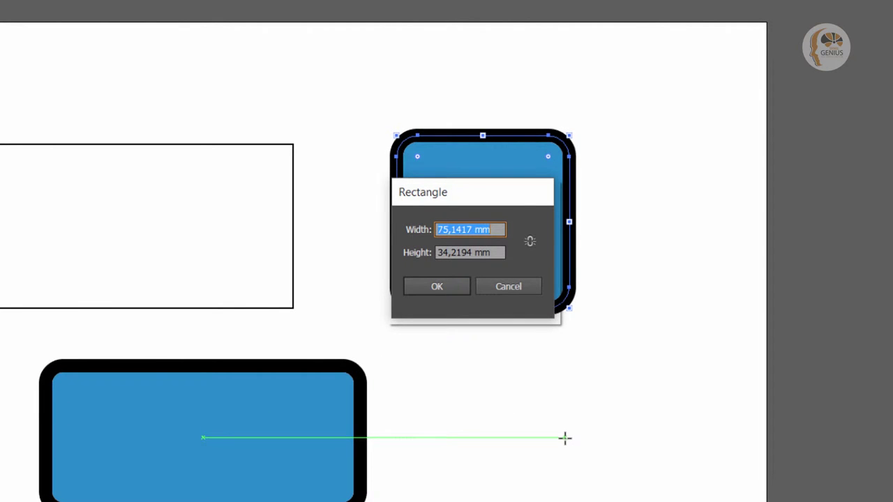
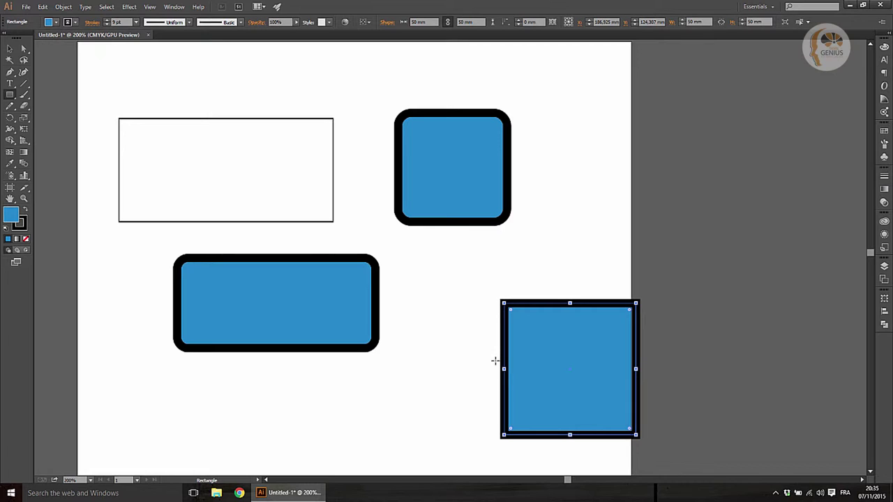
- Delete all the shapes from the artboard
{"action": "key", "text": "ctrl+a"}
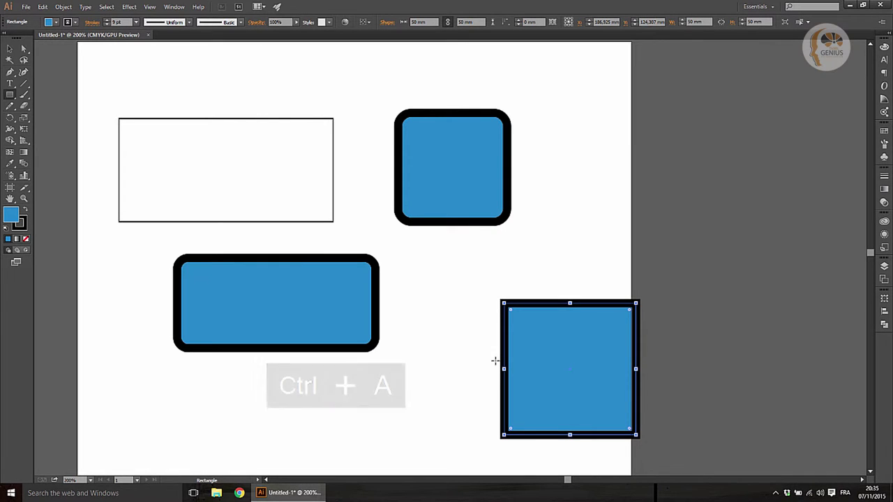
{"action": "key", "text": "Delete"}
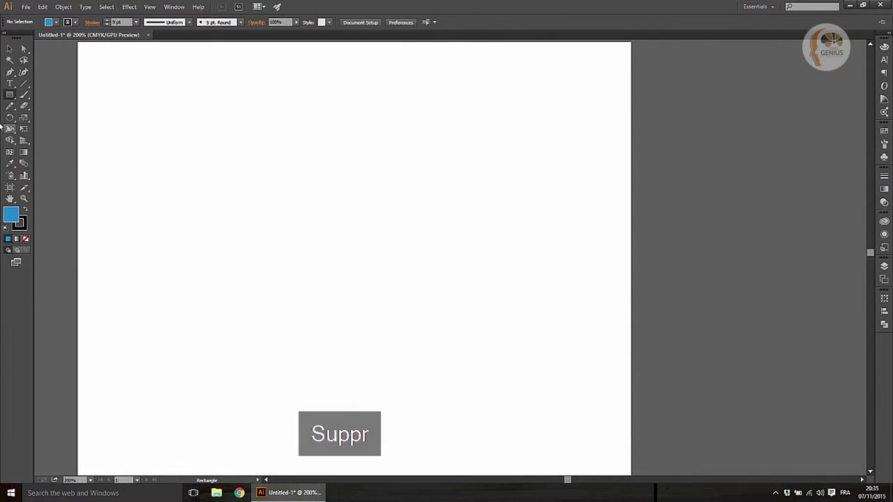
- Draw an ellipse about 39 × 15 mm near the artboard's top and a circle about 23 mm across to its right
{"action": "left_click", "coordinate": [10, 98]}
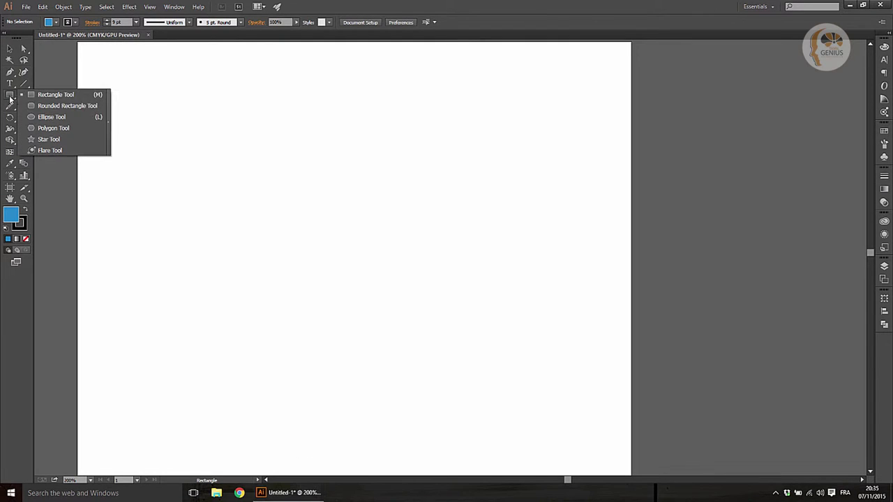
{"action": "left_click", "coordinate": [41, 117]}
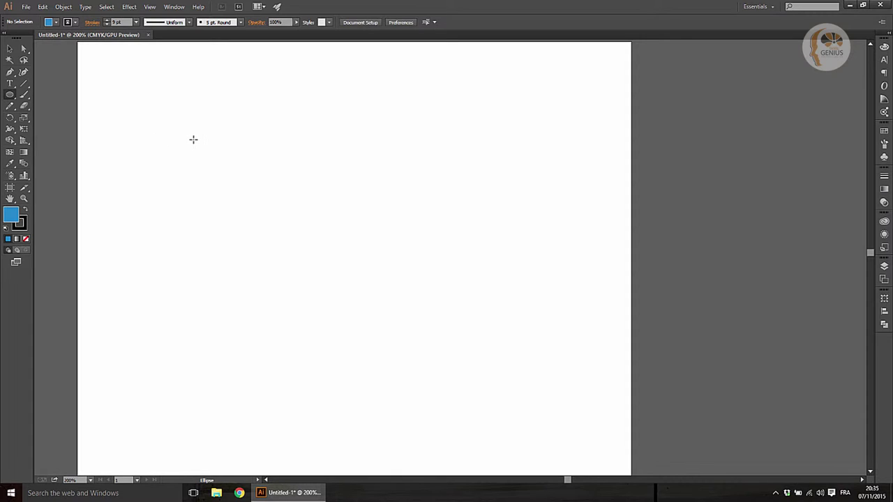
{"action": "left_click_drag", "start_coordinate": [149, 104], "coordinate": [258, 151]}
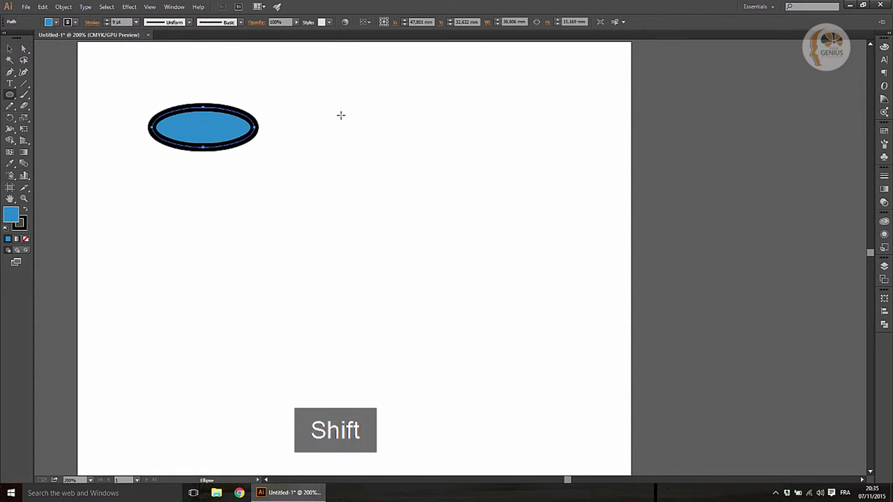
{"action": "left_click_drag", "start_coordinate": [340, 112], "coordinate": [399, 171]}
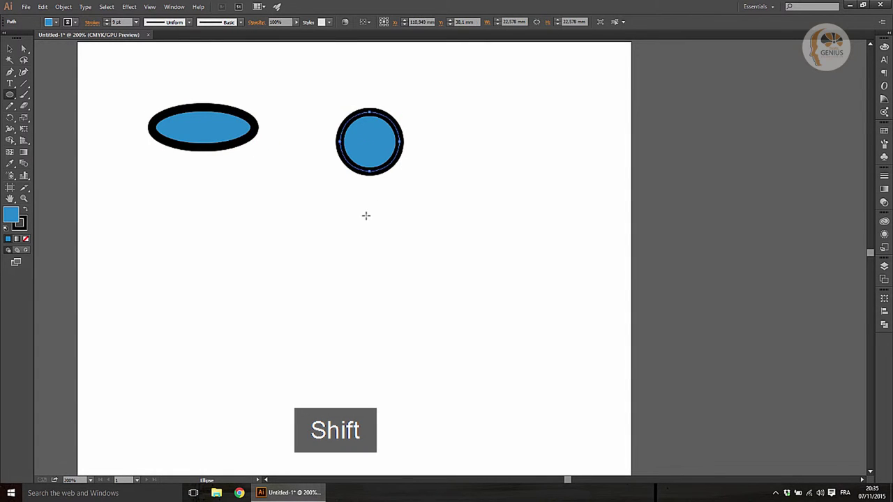
- Create a circle with the Ellipse tool by exact dimensions, 75 mm wide and 75 mm high, below the small circle
{"action": "left_click", "coordinate": [317, 243]}
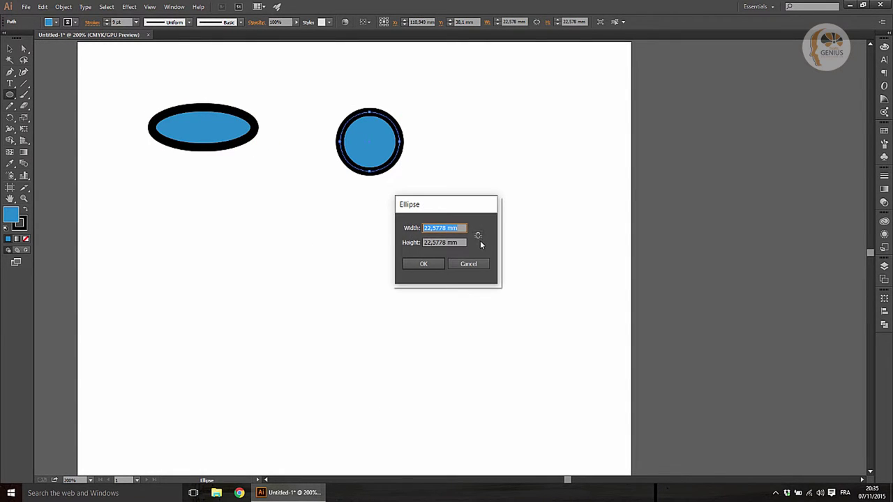
{"action": "type", "text": "75"}
{"action": "key", "text": "Tab"}
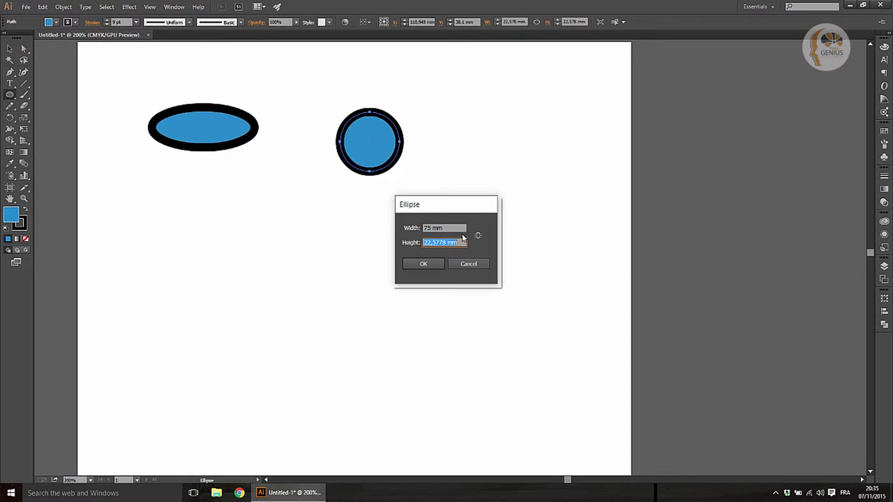
{"action": "type", "text": "75"}
{"action": "key", "text": "Return"}
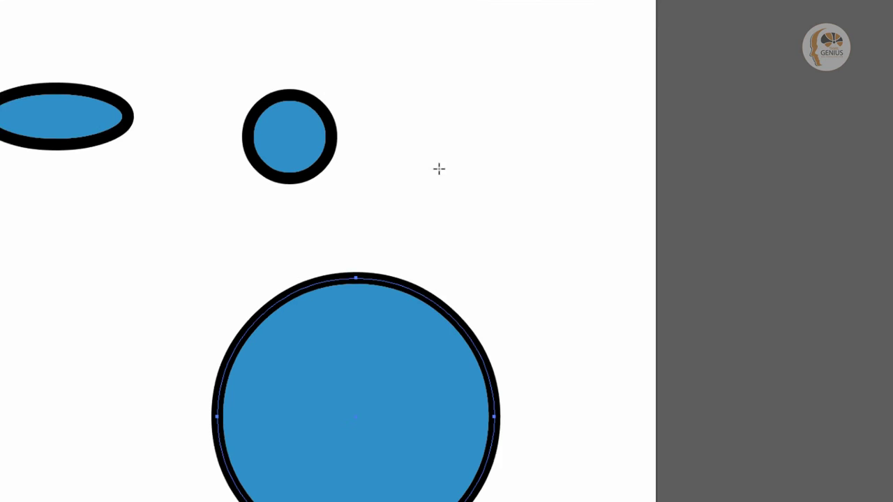
- Create a 25 × 25 mm circle with linked proportions to the right of the small circle, and set its stroke weight to 0.25 pt
{"action": "left_click", "coordinate": [439, 169]}
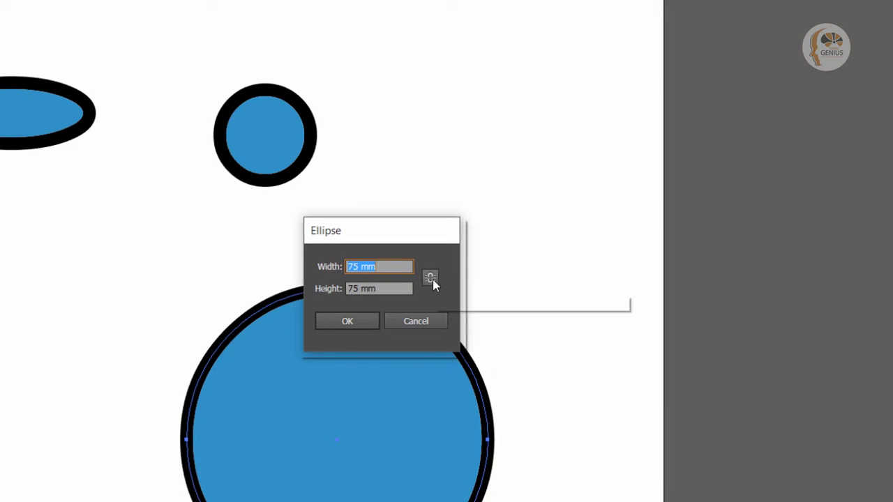
{"action": "left_click", "coordinate": [430, 278]}
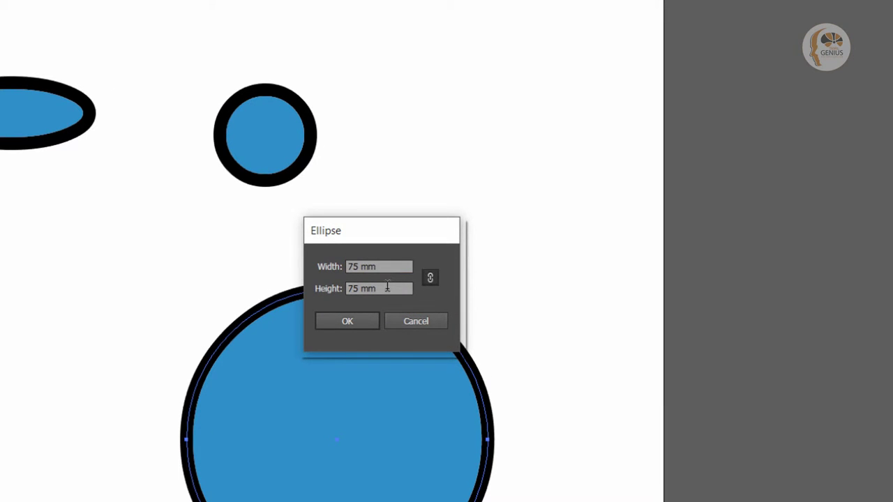
{"action": "type", "text": "25"}
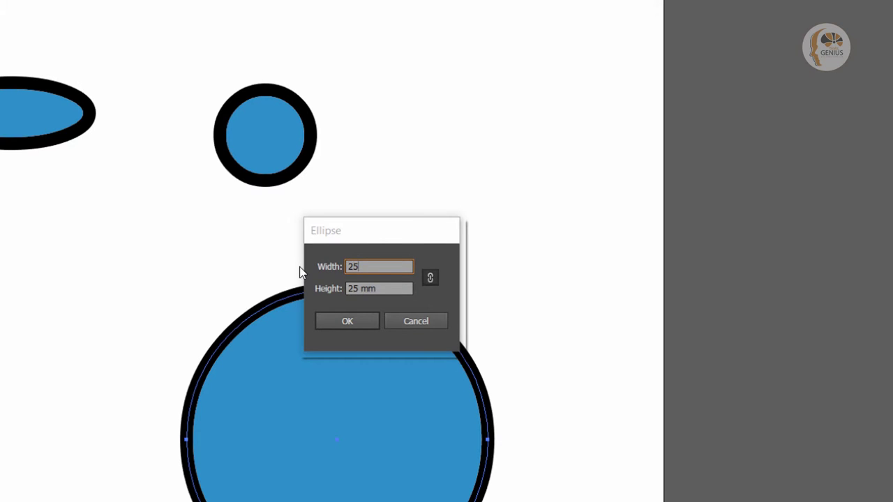
{"action": "key", "text": "Return"}
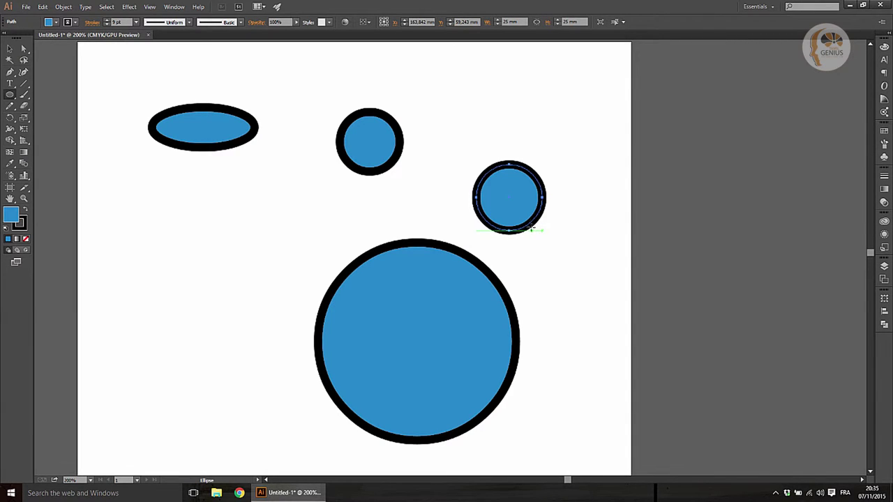
{"action": "left_click", "coordinate": [136, 21]}
{"action": "left_click", "coordinate": [147, 32]}
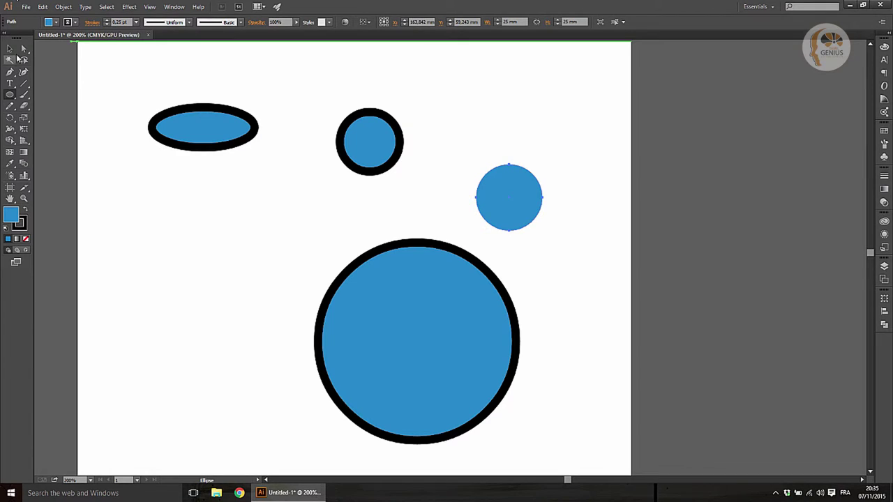
- Delete the ellipse and all the circles from the artboard
{"action": "left_click", "coordinate": [14, 50]}
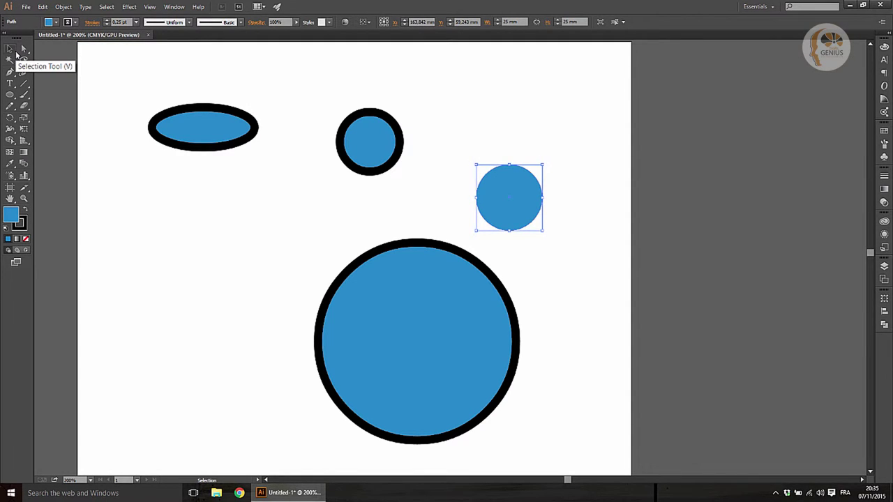
{"action": "key", "text": "ctrl+a"}
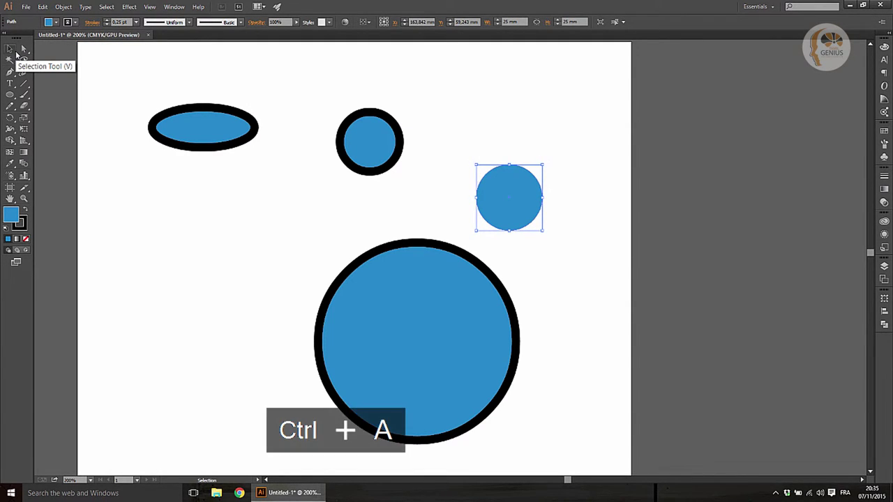
{"action": "key", "text": "Delete"}
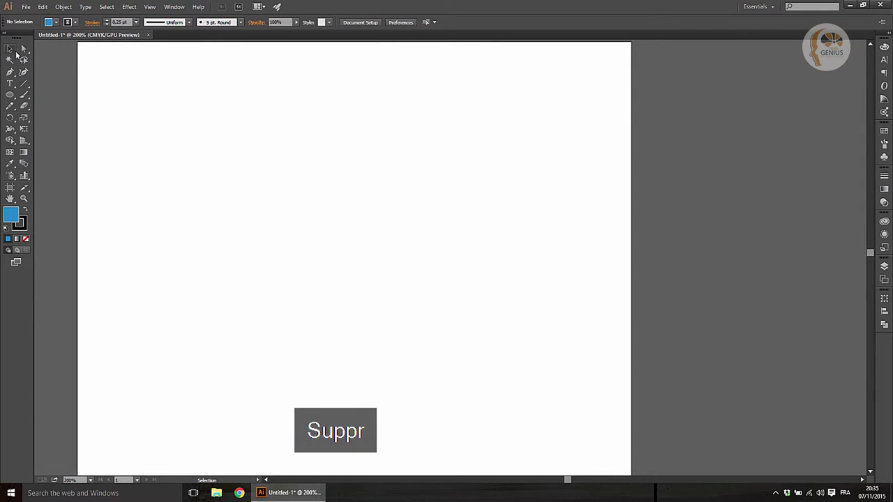
- With the Polygon tool, draw a hexagon about 44 × 38 mm in the artboard's upper-left area and create a 10-sided polygon of 25 mm radius beside it
{"action": "left_click_drag", "start_coordinate": [10, 96], "coordinate": [54, 129]}
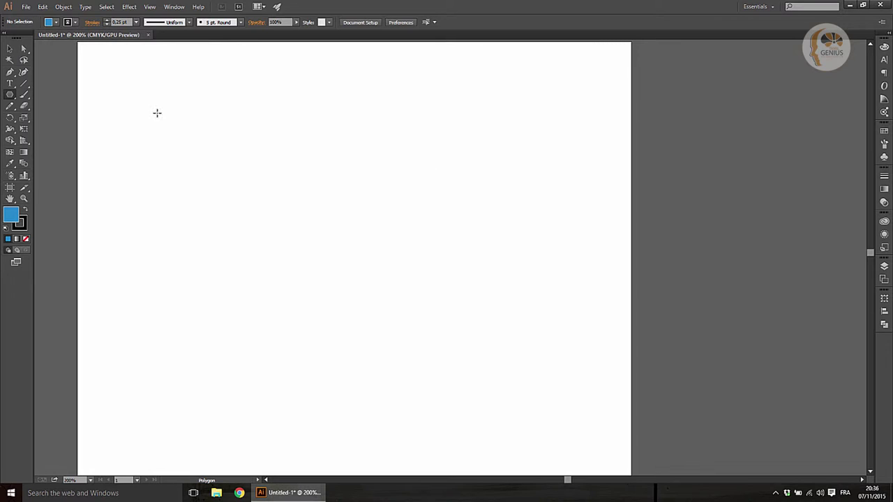
{"action": "mouse_move", "coordinate": [154, 110]}
{"action": "left_mouse_down"}
{"action": "mouse_move", "coordinate": [193, 152]}
{"action": "mouse_move", "coordinate": [184, 160]}
{"action": "left_mouse_up"}
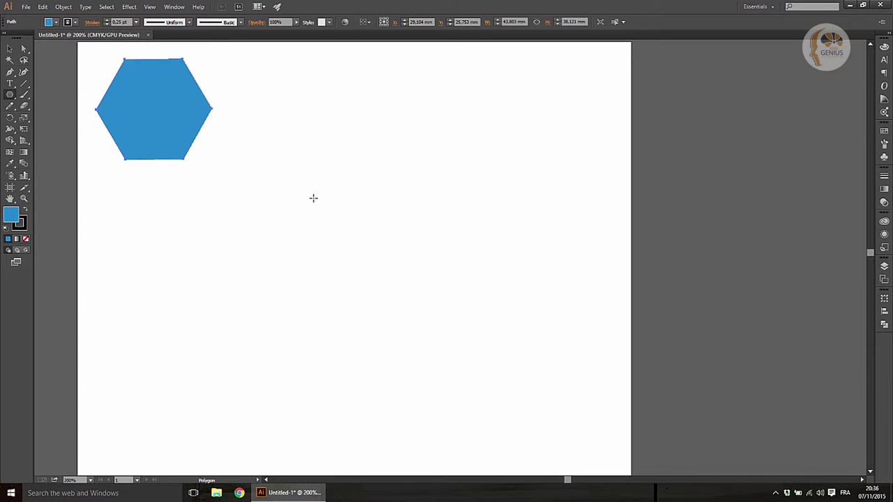
{"action": "left_click", "coordinate": [313, 199]}
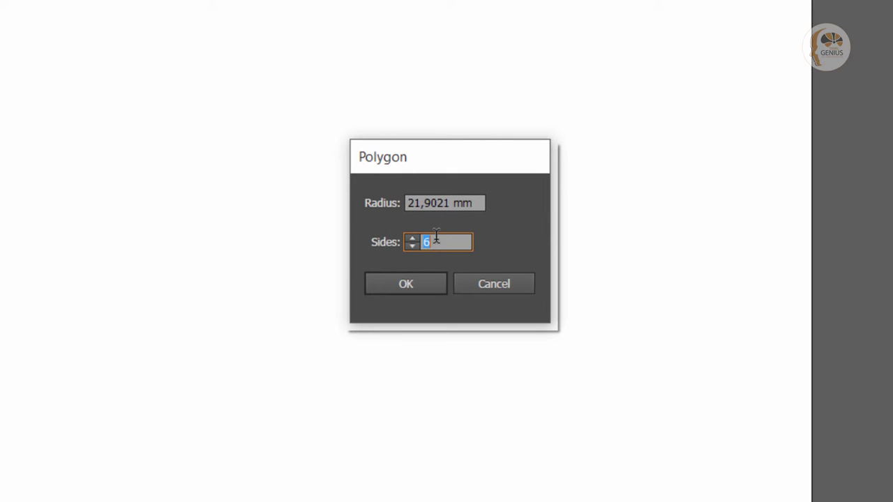
{"action": "type", "text": "10"}
{"action": "left_click_drag", "start_coordinate": [482, 200], "coordinate": [404, 202]}
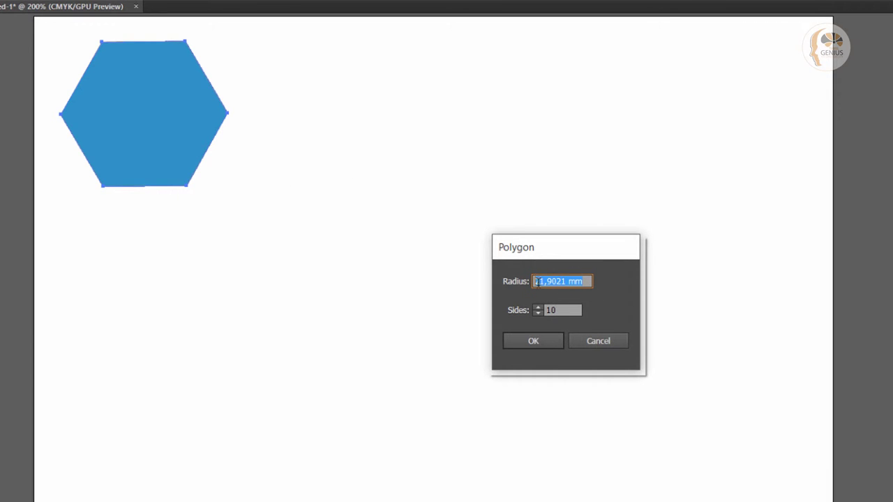
{"action": "type", "text": "25"}
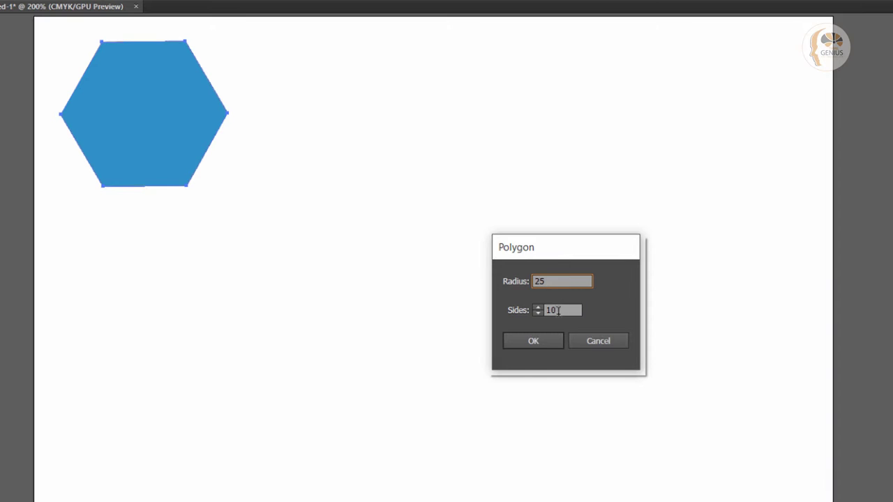
{"action": "left_click", "coordinate": [556, 339]}
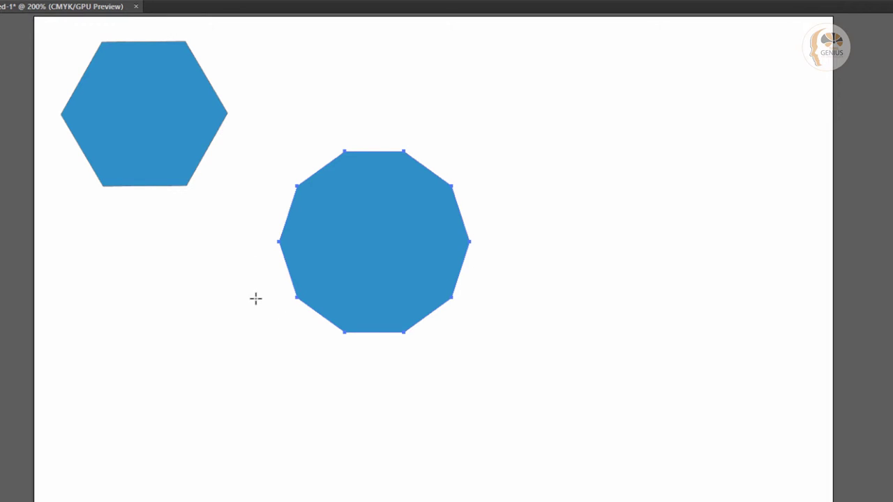
- Delete both polygons from the artboard
{"action": "key", "text": "ctrl+a"}
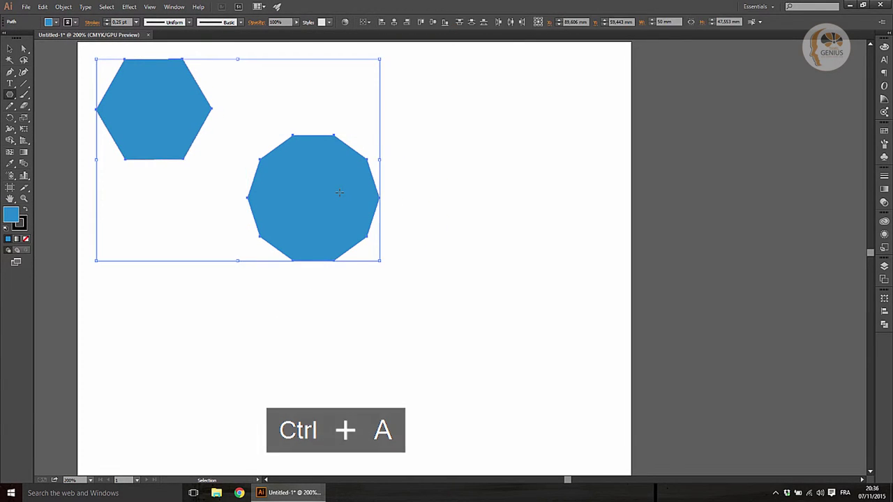
{"action": "key", "text": "Delete"}
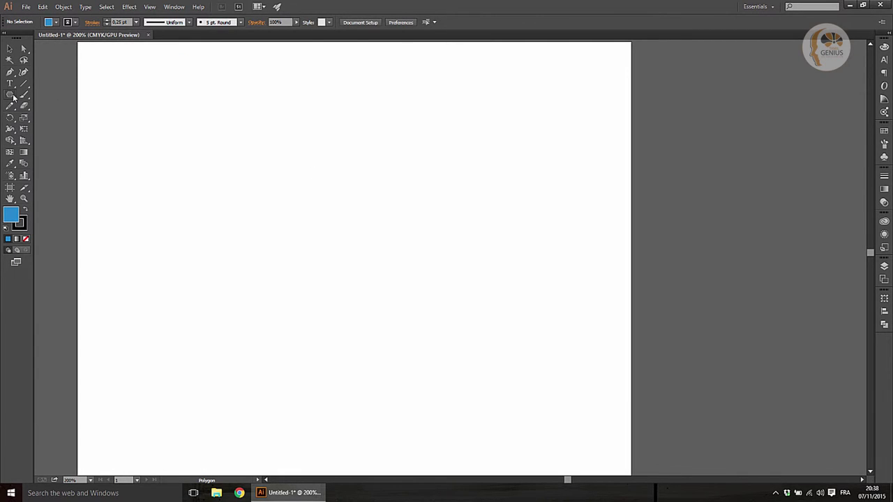
- Draw a seven-pointed star about 48 × 47 mm in the upper-left area and create a five-pointed star with radii 24.8514 and 12.4257 mm beside it
{"action": "left_click_drag", "start_coordinate": [14, 100], "coordinate": [44, 137]}
{"action": "left_click_drag", "start_coordinate": [178, 120], "coordinate": [202, 175]}
{"action": "key", "text": "Down"}
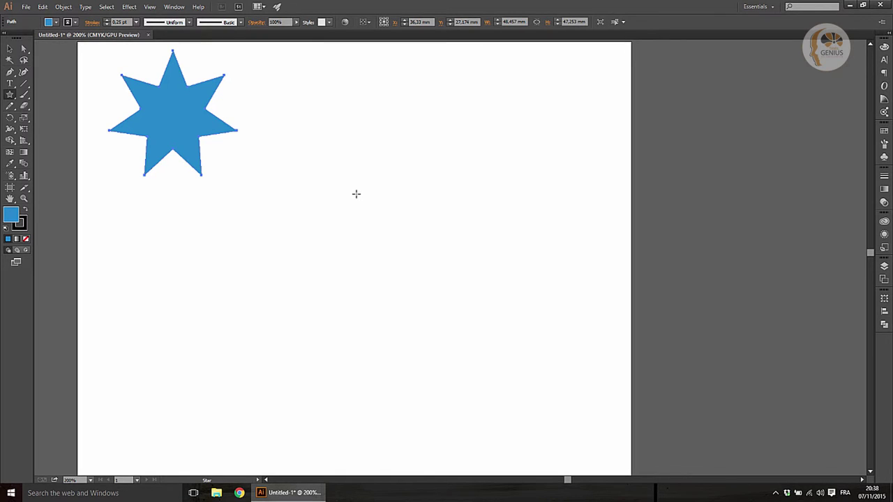
{"action": "left_click", "coordinate": [356, 193]}
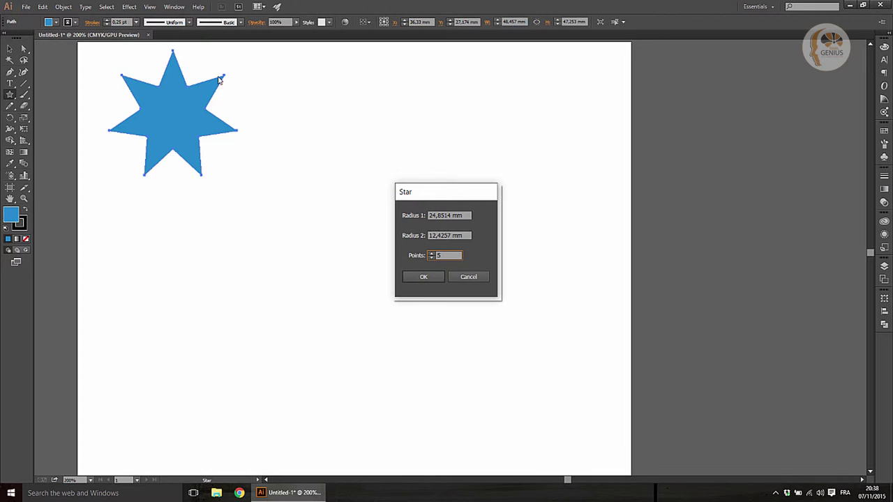
{"action": "left_click", "coordinate": [423, 277]}
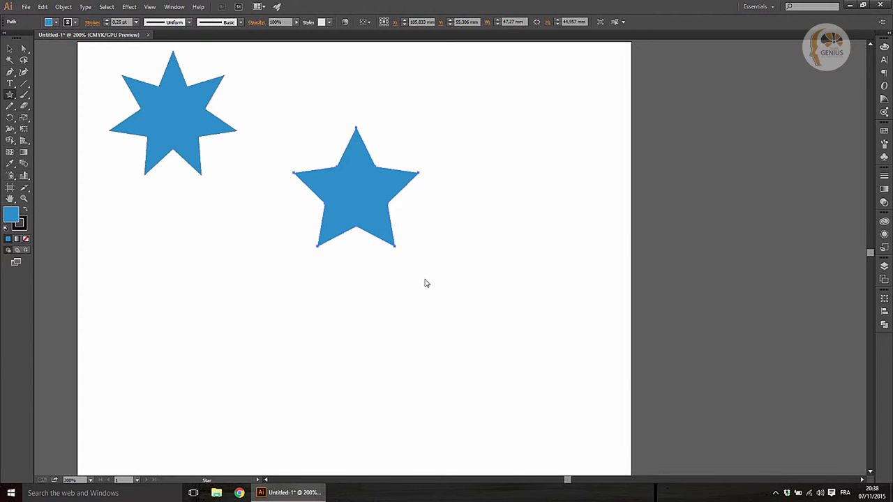
- Delete both stars from the artboard
{"action": "key", "text": "ctrl+a"}
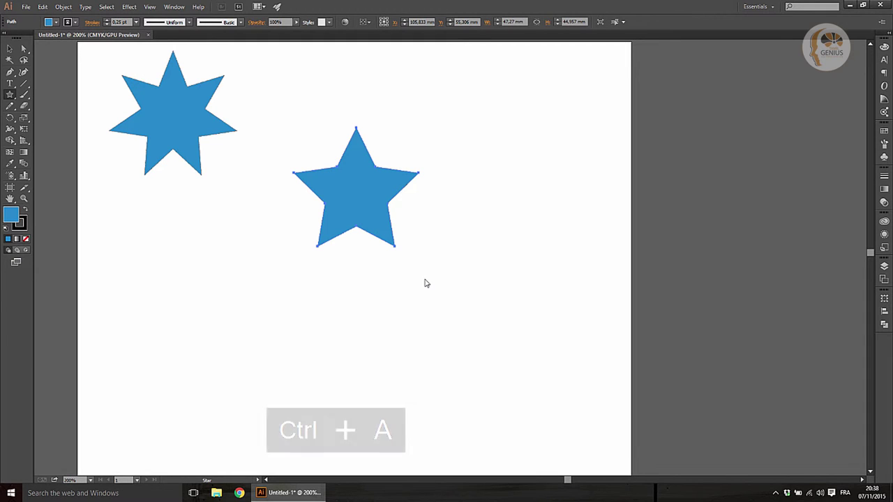
{"action": "key", "text": "Delete"}
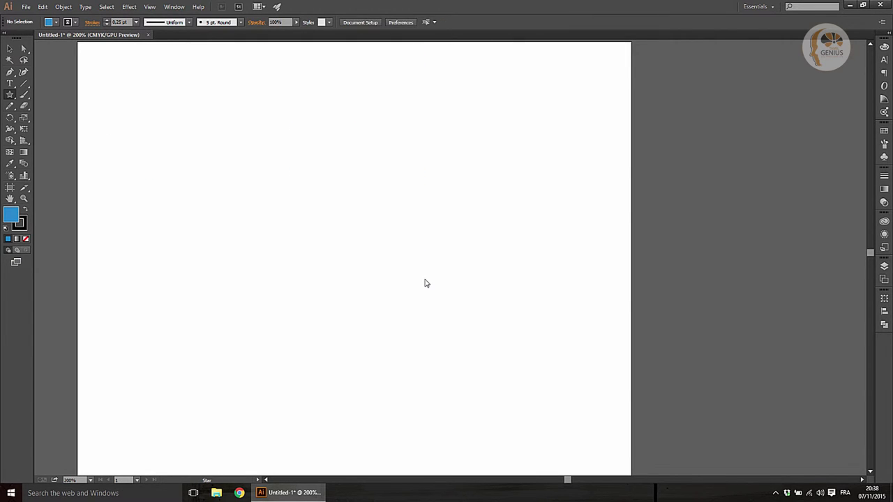
- Place a flare on the artboard with the Flare tool, setting its center diameter to 50 pt, opacity to 31% and brightness to 54%
{"action": "left_click_drag", "start_coordinate": [9, 94], "coordinate": [47, 151]}
{"action": "left_click", "coordinate": [332, 210]}
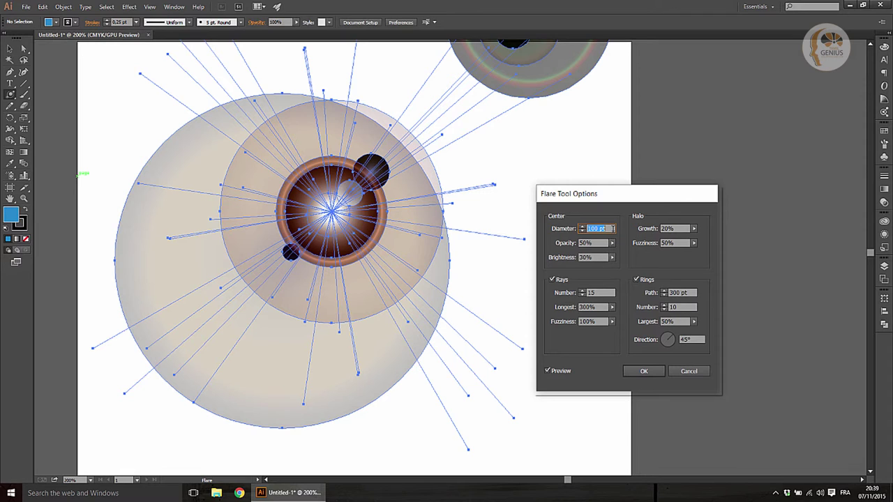
{"action": "type", "text": "50"}
{"action": "left_click", "coordinate": [609, 243]}
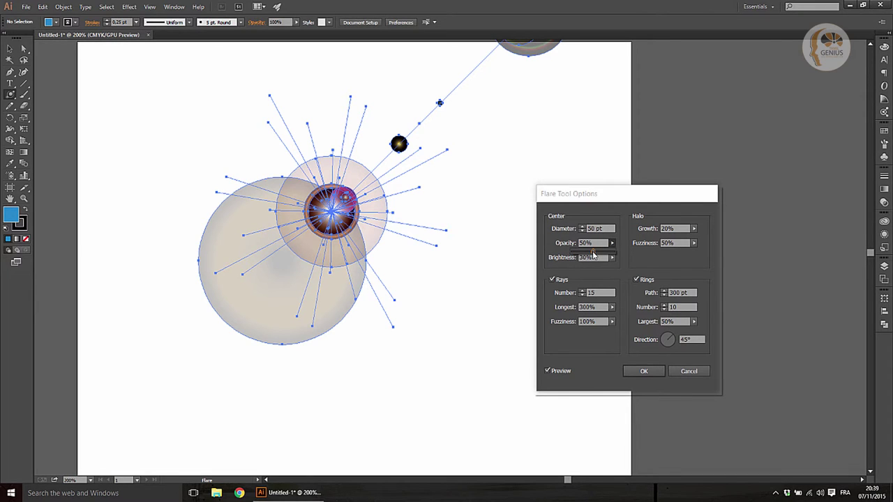
{"action": "mouse_move", "coordinate": [593, 251]}
{"action": "left_mouse_down"}
{"action": "mouse_move", "coordinate": [585, 252]}
{"action": "mouse_move", "coordinate": [597, 268]}
{"action": "left_mouse_up"}
{"action": "left_click", "coordinate": [610, 260]}
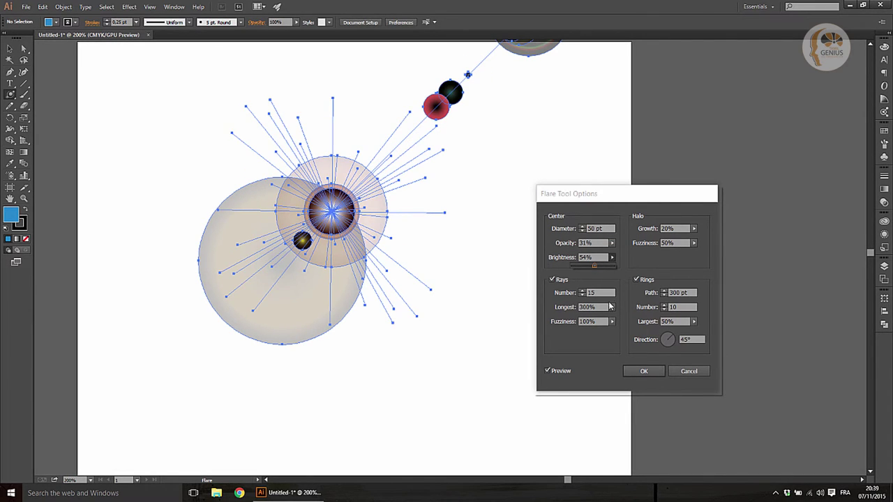
- Set the flare's halo growth to 69% and its ring direction to 265°, and create it
{"action": "left_click", "coordinate": [692, 237]}
{"action": "left_click", "coordinate": [694, 229]}
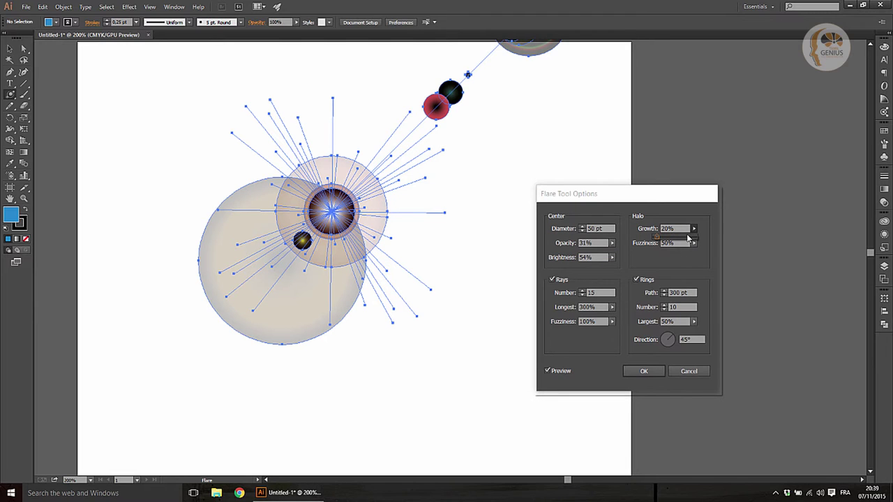
{"action": "mouse_move", "coordinate": [690, 239]}
{"action": "left_mouse_down"}
{"action": "mouse_move", "coordinate": [682, 240]}
{"action": "mouse_move", "coordinate": [691, 240]}
{"action": "left_mouse_up"}
{"action": "left_click_drag", "start_coordinate": [668, 339], "coordinate": [667, 346]}
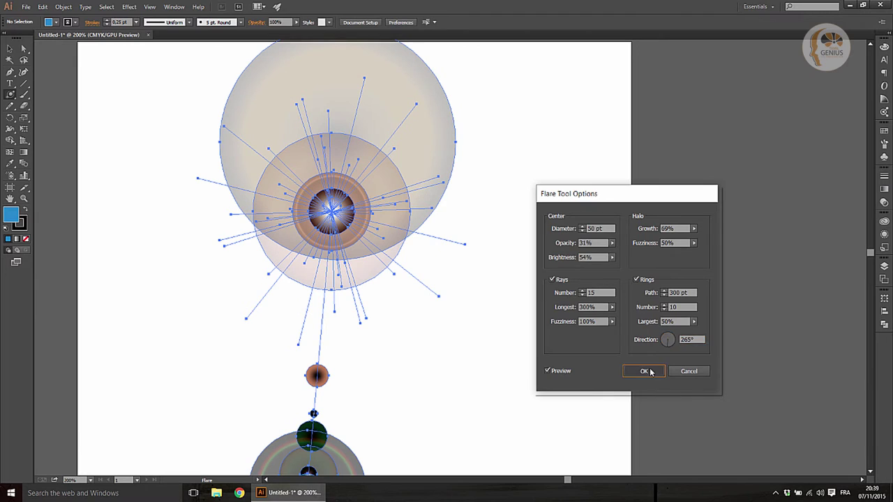
{"action": "left_click", "coordinate": [644, 371]}
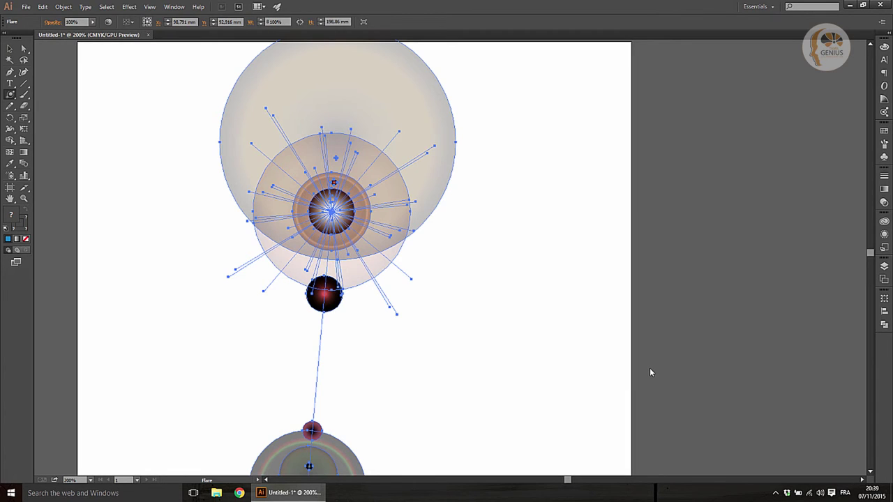
- Delete the flare and draw a square about 89 × 89 mm near the middle of the artboard with the Rectangle tool
{"action": "key", "text": "Delete"}
{"action": "key", "text": "ctrl+1"}
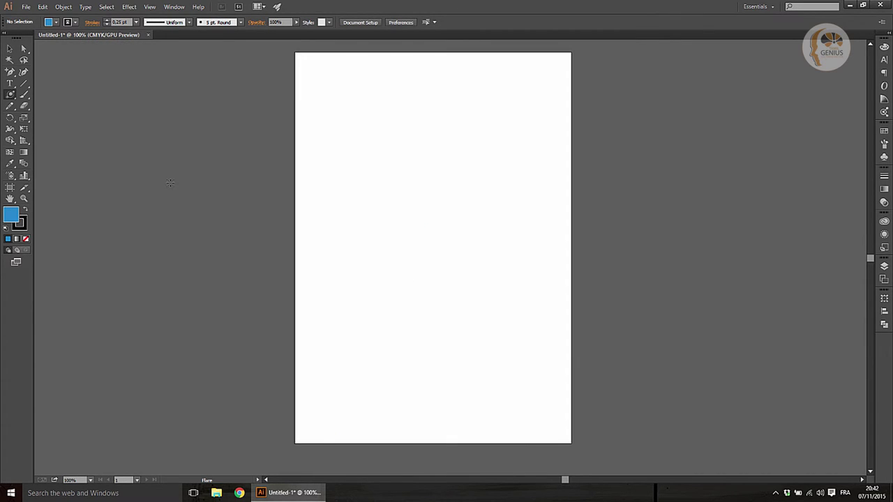
{"action": "left_click_drag", "start_coordinate": [10, 94], "coordinate": [34, 98]}
{"action": "key", "text": "m"}
{"action": "left_click_drag", "start_coordinate": [365, 156], "coordinate": [471, 275]}
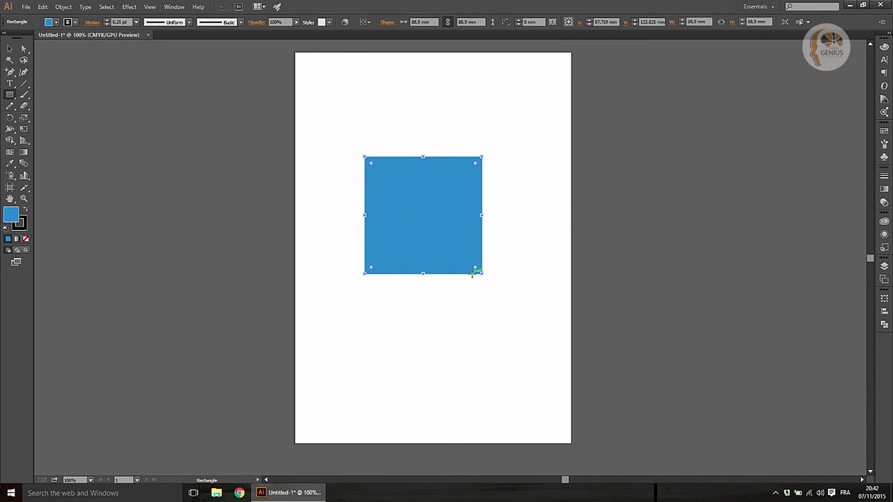
- Move the square's lower-left anchor point outward and down with the Direct Selection tool, to about X 35.6 mm, Y 207.4 mm
{"action": "key", "text": "ctrl+KP_Add"}
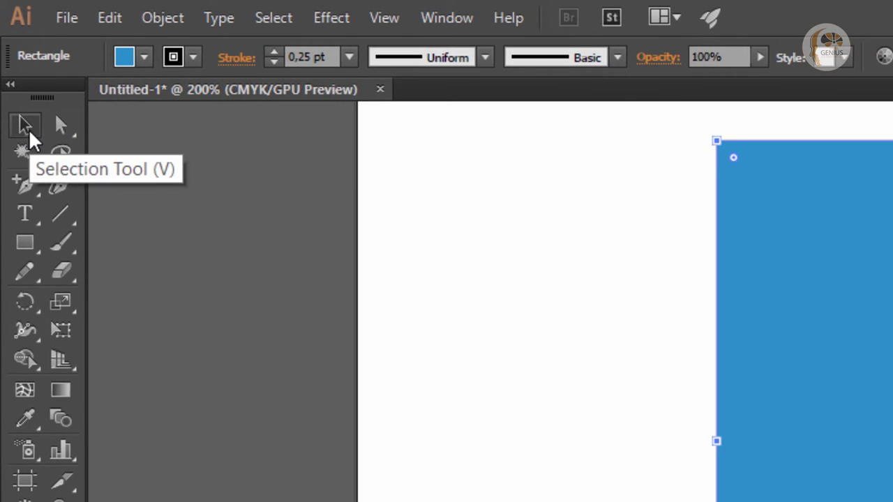
{"action": "left_click", "coordinate": [57, 130]}
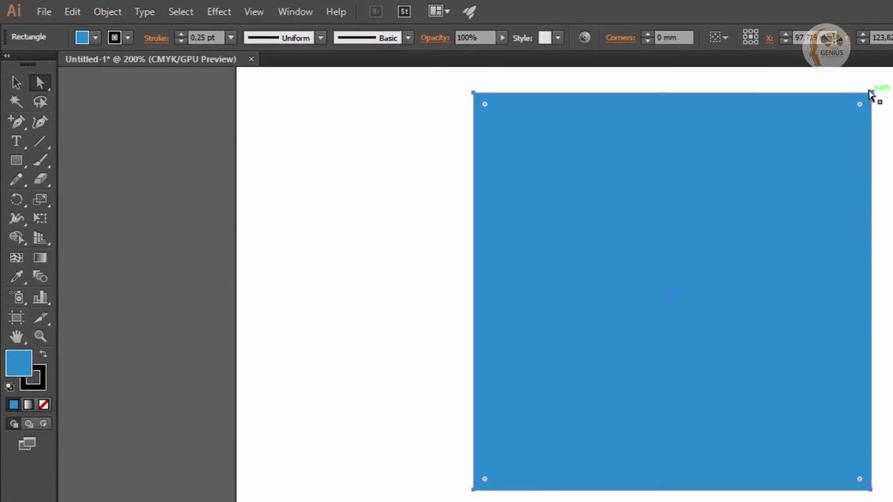
{"action": "left_click", "coordinate": [871, 489]}
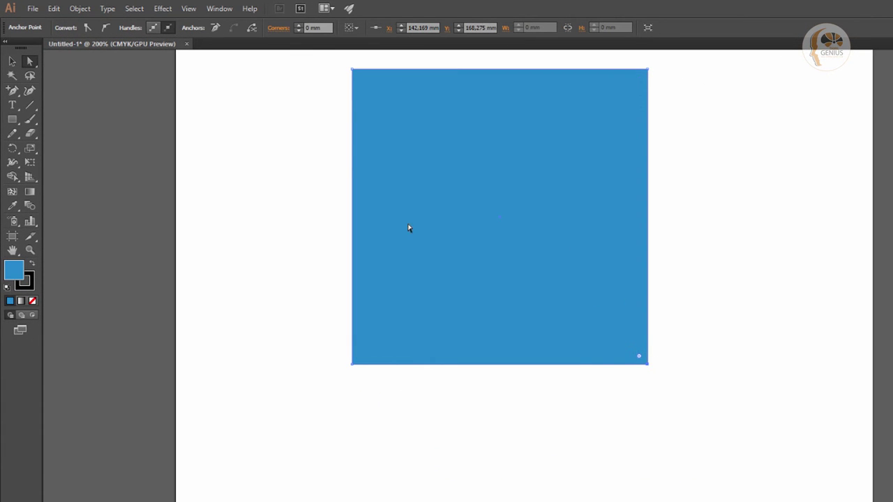
{"action": "left_click", "coordinate": [352, 70]}
{"action": "left_click_drag", "start_coordinate": [352, 364], "coordinate": [294, 495]}
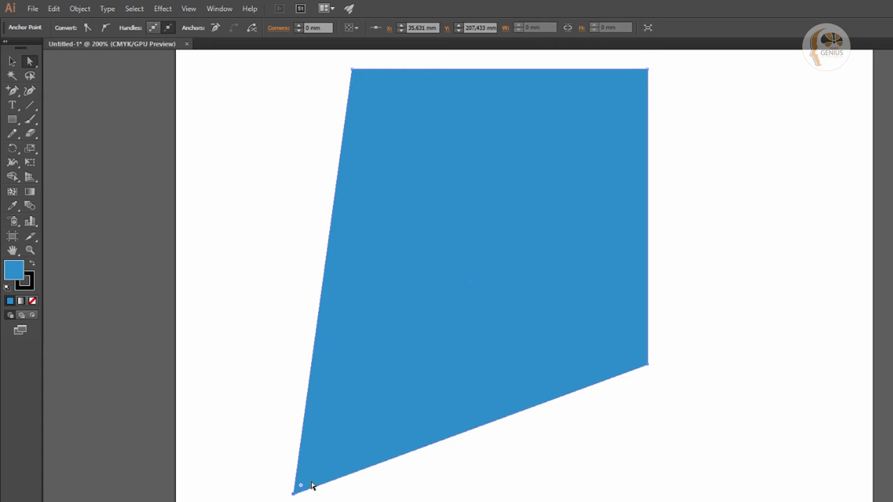
- Add an anchor point midway along the shape's slanted left edge and move it outward to about X 29.8 mm, Y 129.1 mm
{"action": "left_click", "coordinate": [555, 170]}
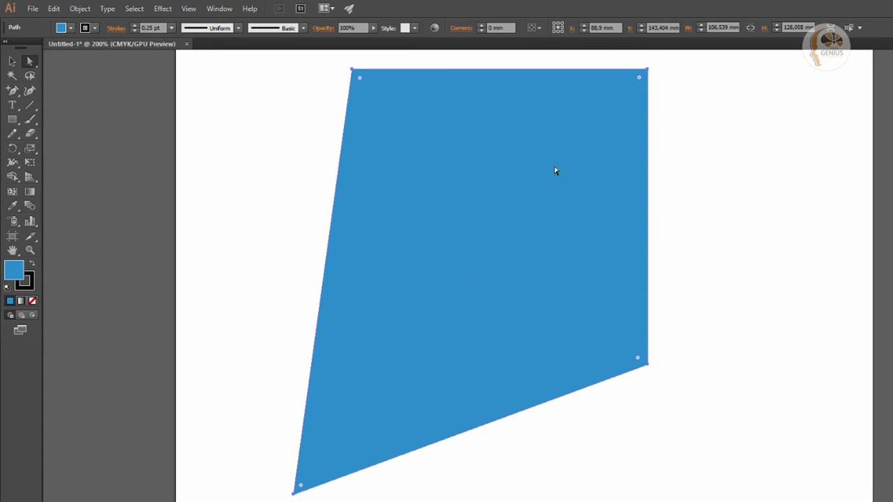
{"action": "left_click", "coordinate": [12, 91]}
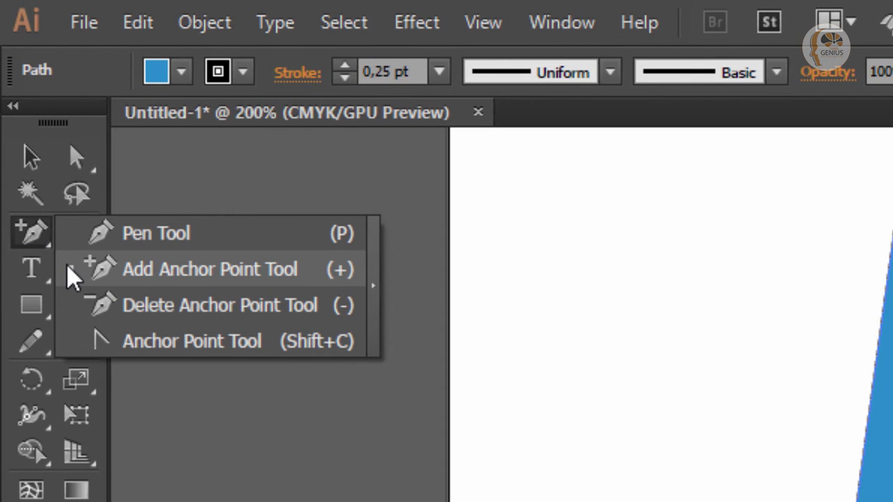
{"action": "left_click", "coordinate": [273, 269]}
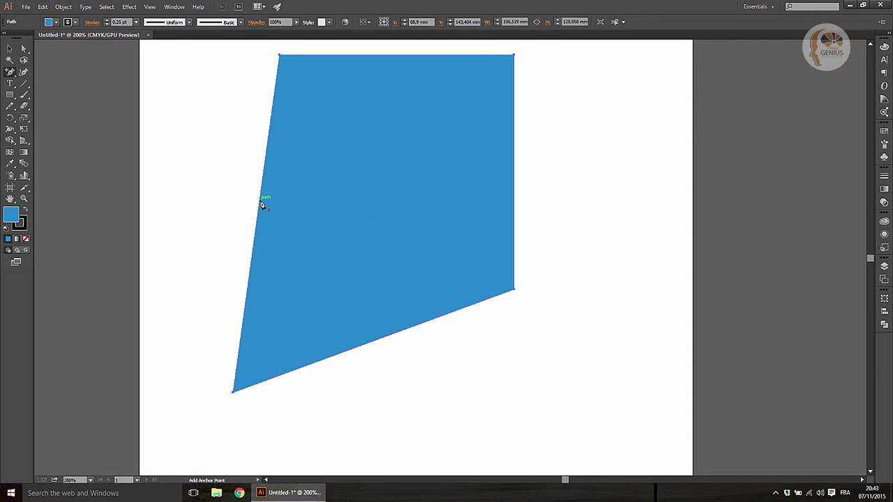
{"action": "left_click", "coordinate": [261, 202]}
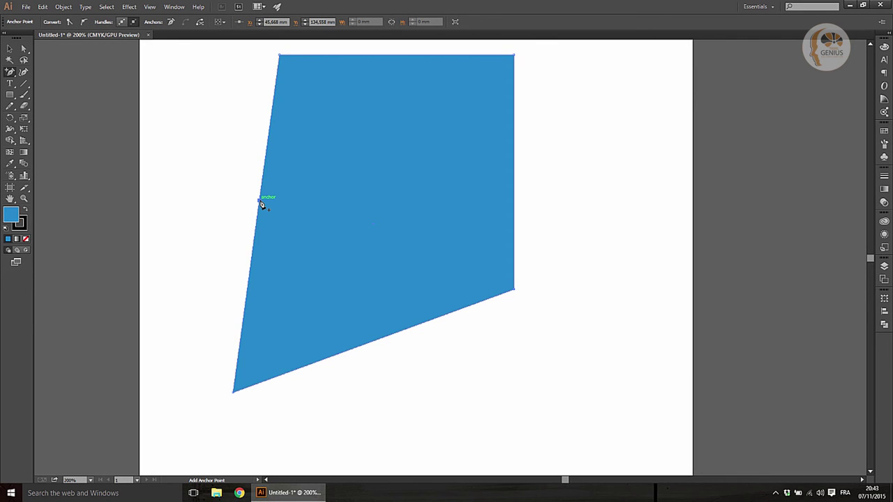
{"action": "key", "text": "a"}
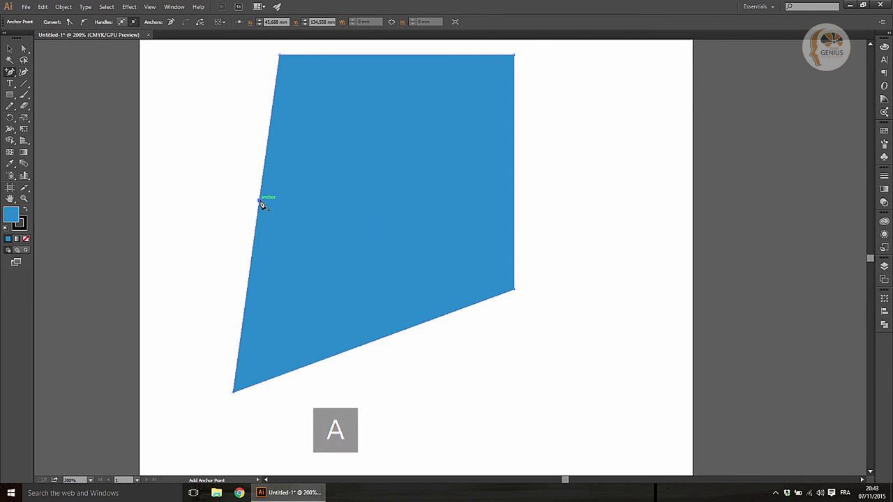
{"action": "left_click_drag", "start_coordinate": [259, 201], "coordinate": [217, 187]}
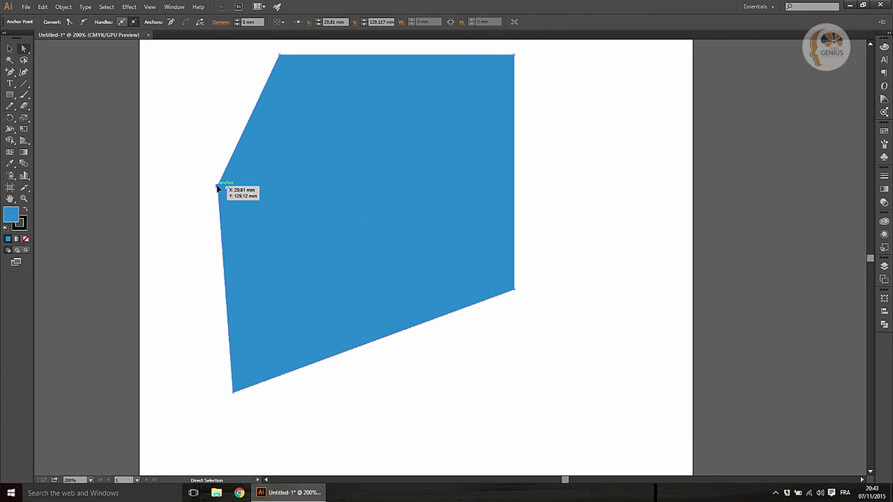
{"action": "left_click_drag", "start_coordinate": [217, 183], "coordinate": [217, 185]}
- Remove the added anchor point from the shape's left edge with the Delete Anchor Point tool
{"action": "left_click_drag", "start_coordinate": [9, 72], "coordinate": [37, 93]}
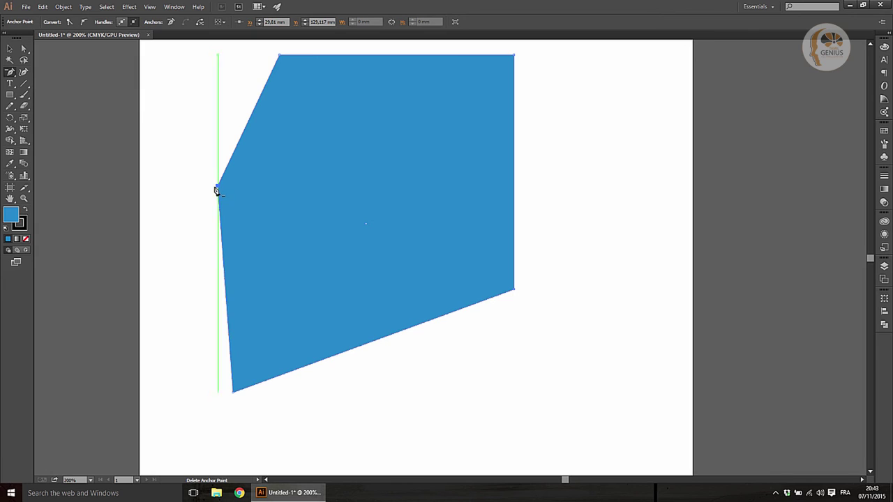
{"action": "left_click", "coordinate": [217, 186]}
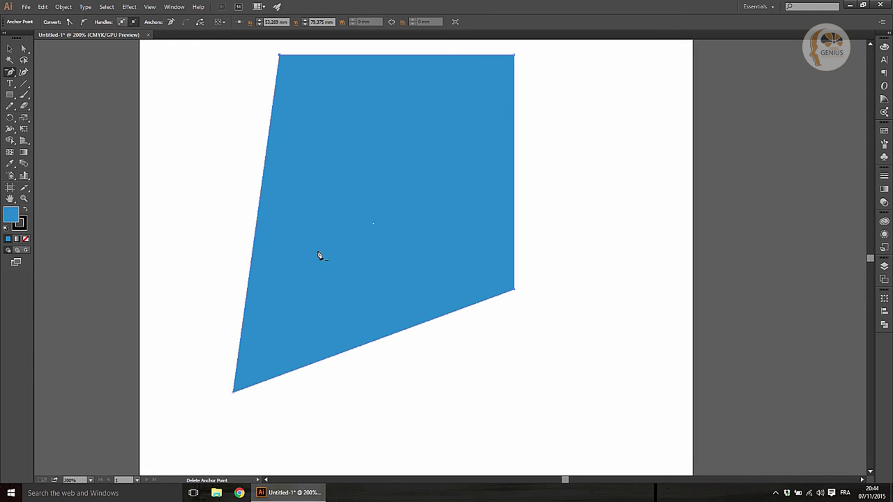
- Create type along the shape's outline starting on its upper edge, with the filler text "fhejkfhekfhkehfkzehfkzeuuiehruieruierieriuezrieerzerzerzeeEQRERERThhg"
{"action": "key", "text": "t"}
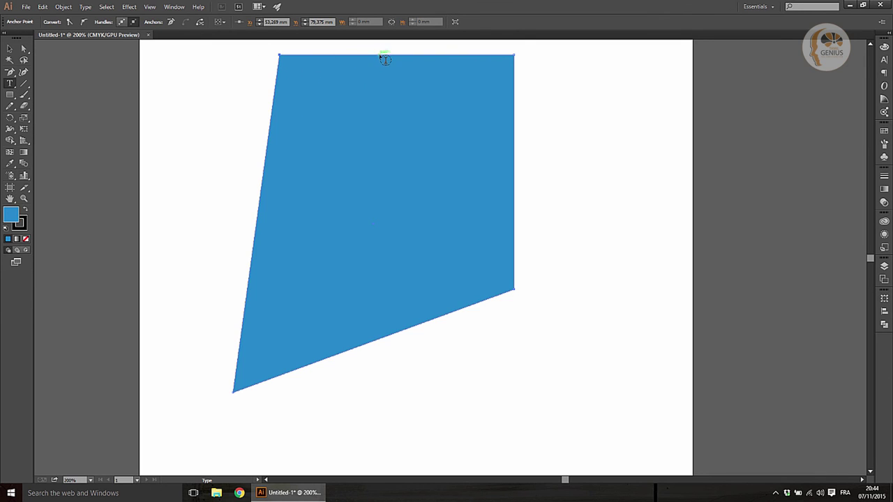
{"action": "key", "text": "alt"}
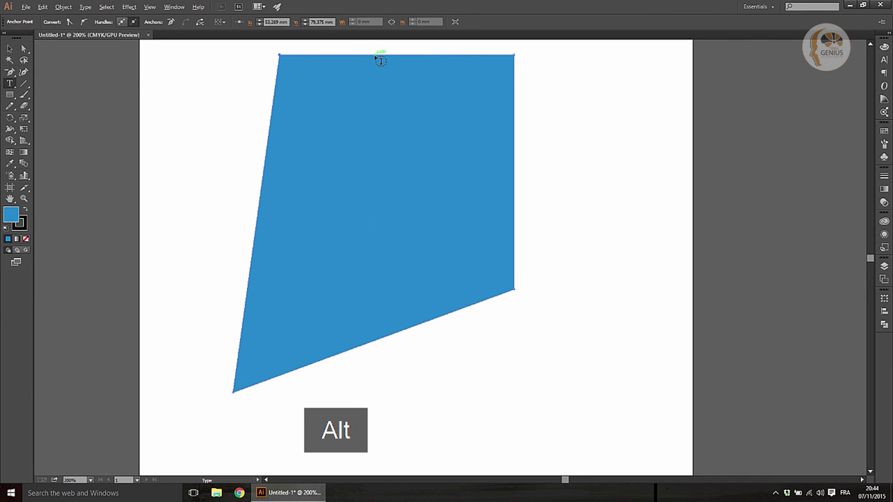
{"action": "left_click", "coordinate": [377, 55]}
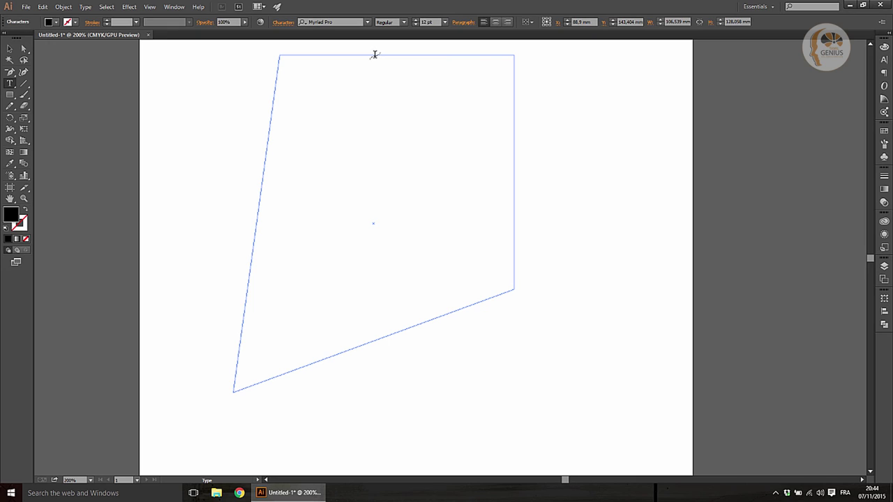
{"action": "type", "text": "fhejkfhe"}
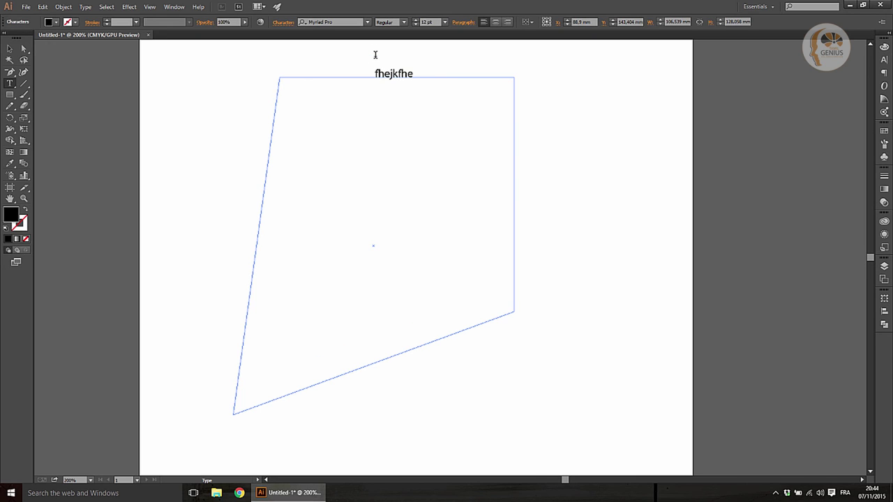
{"action": "type", "text": "kfhkehfkzehfkzeuuiehruieruier"}
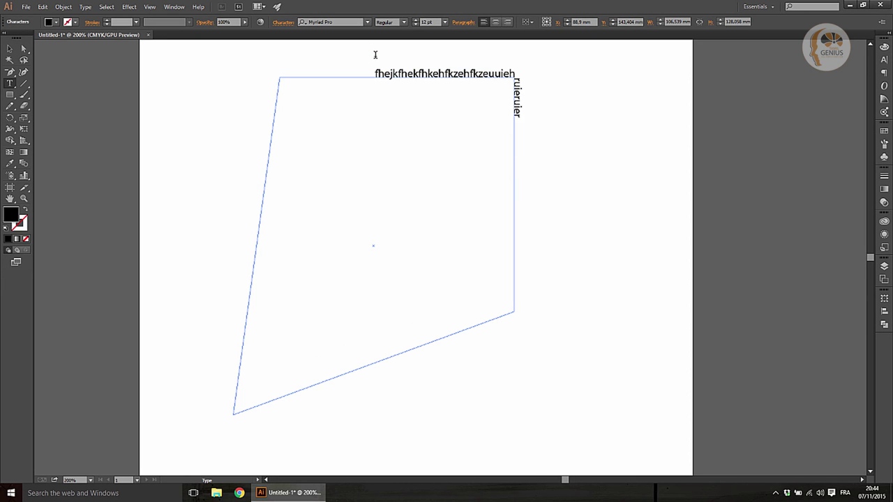
{"action": "type", "text": "ieriuezrieerzerzerzeeEQ"}
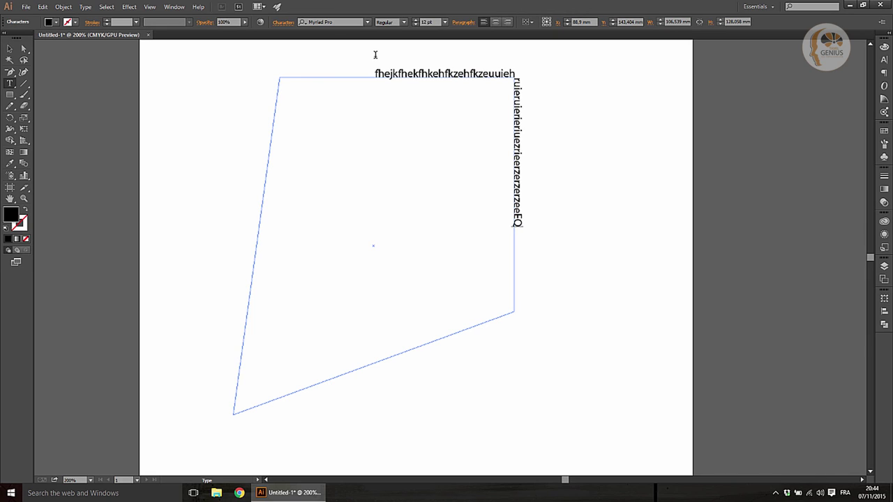
{"action": "type", "text": "RERERThhg"}
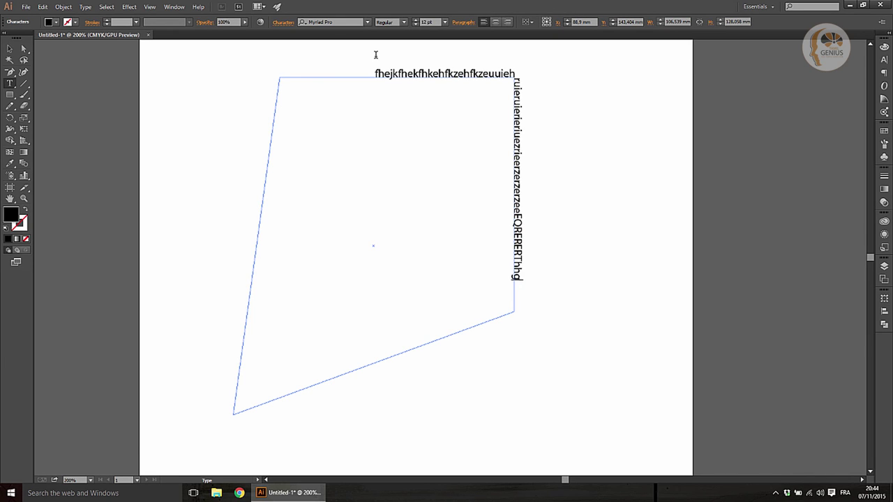